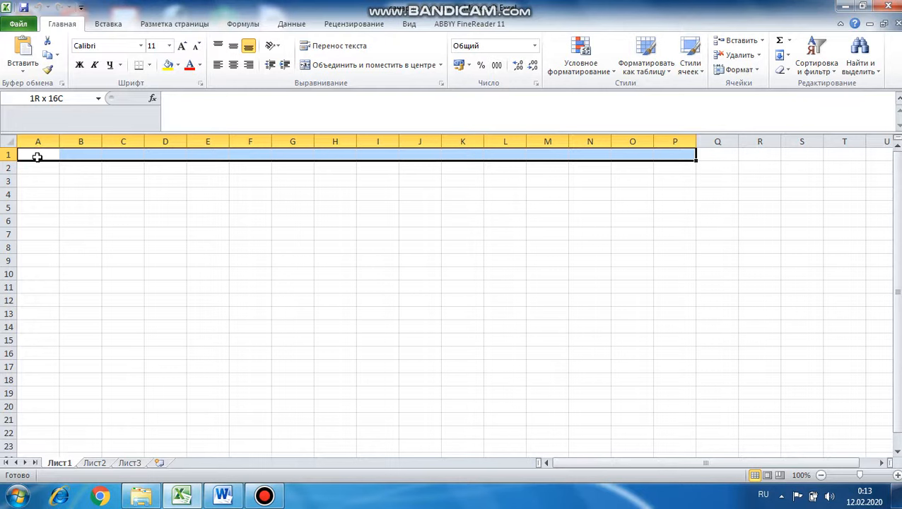
# - Apply all borders to the range A1:Q32
pyautogui.hotkey('shift', 'Right')
pyautogui.hotkey('shift', 'Down')
pyautogui.hotkey('shift', 'Down')
pyautogui.hotkey('shift', 'Down')
pyautogui.hotkey('shift', 'Down')
pyautogui.hotkey('shift', 'Down')
pyautogui.hotkey('shift', 'Down')
pyautogui.hotkey('shift', 'Down')
pyautogui.hotkey('shift', 'Down')
pyautogui.hotkey('shift', 'Down')
pyautogui.hotkey('shift', 'Down')
pyautogui.hotkey('shift', 'Down')
pyautogui.hotkey('shift', 'Down')
pyautogui.hotkey('shift', 'Down')
pyautogui.hotkey('shift', 'Down')
pyautogui.hotkey('shift', 'Down')
pyautogui.hotkey('shift', 'Down')
pyautogui.hotkey('shift', 'Down')
pyautogui.hotkey('shift', 'Down')
pyautogui.hotkey('shift', 'Down')
pyautogui.hotkey('shift', 'Down')
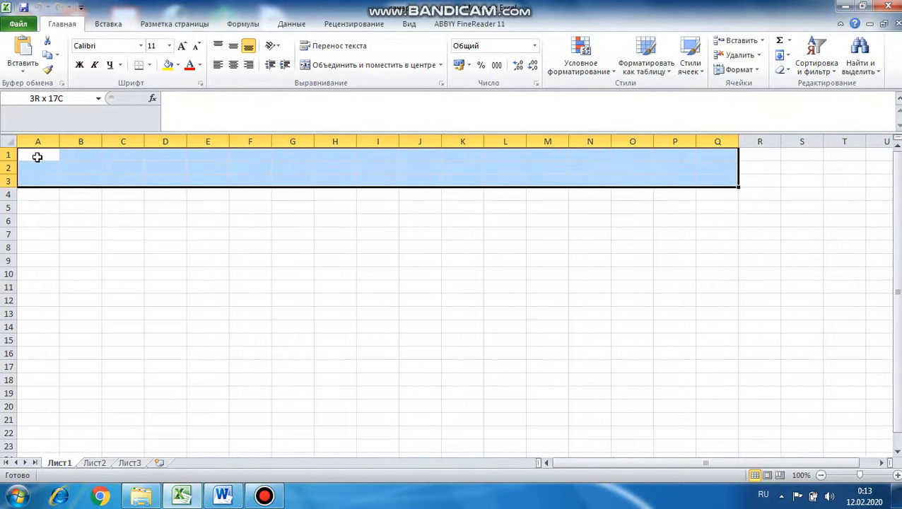
pyautogui.hotkey('shift', 'Down')
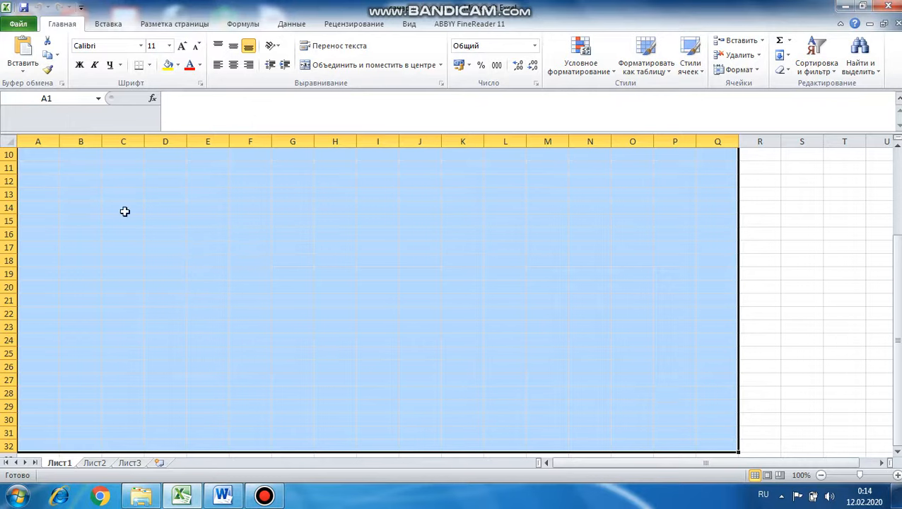
pyautogui.click(149, 64)
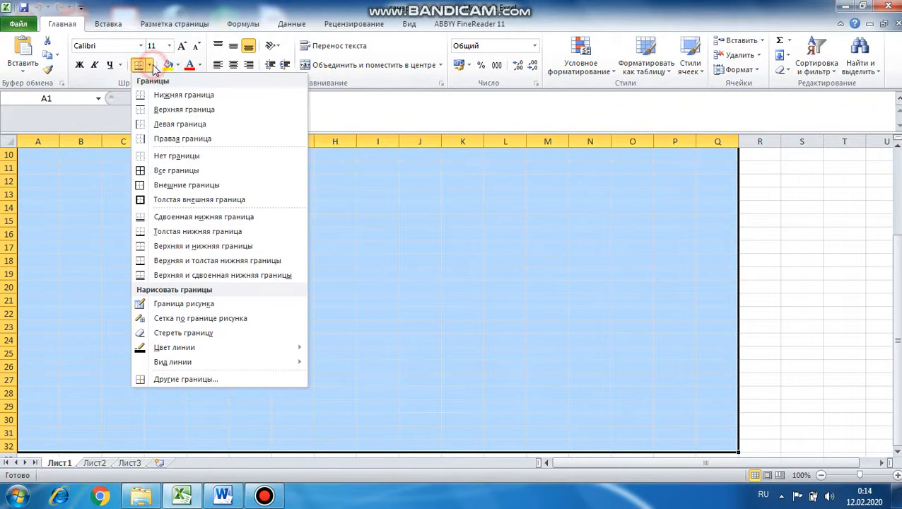
pyautogui.click(142, 170)
pyautogui.scroll(3, 141, 169)
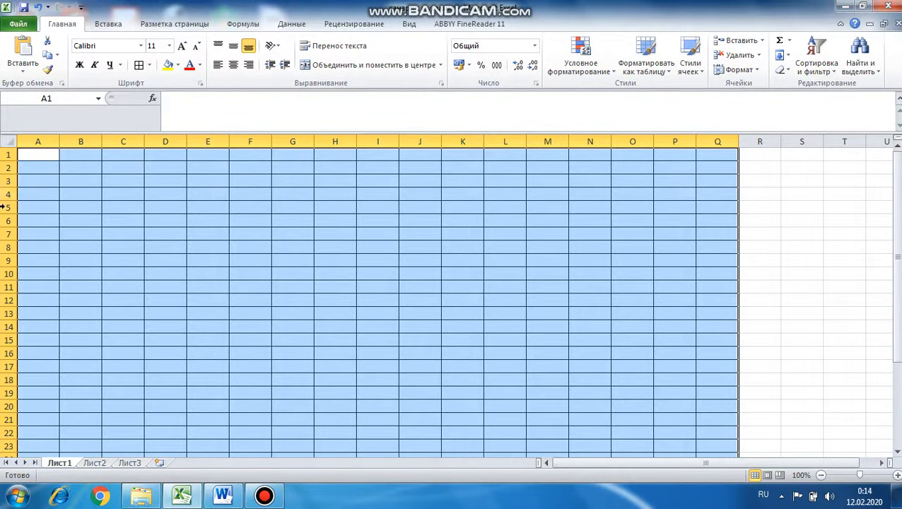
# - Merge cells A1:Q1 into one cell without centring
pyautogui.click(35, 157)
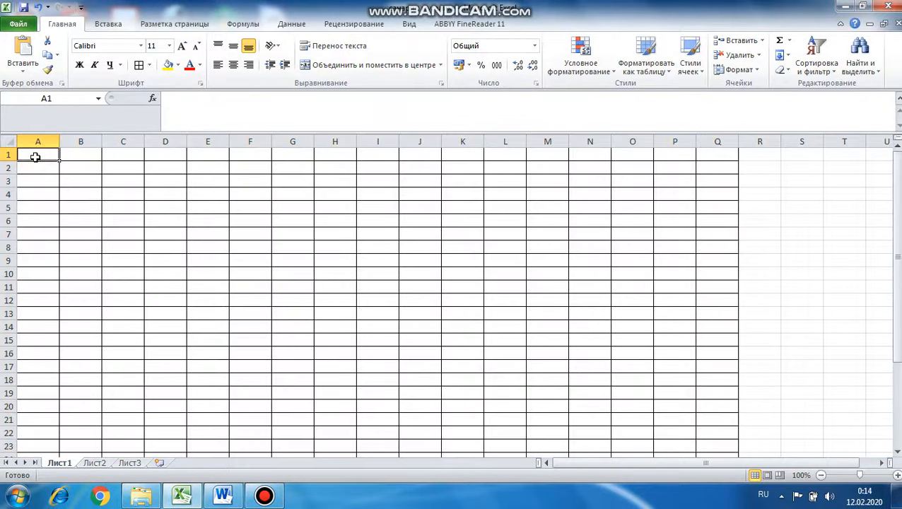
pyautogui.hotkey('shift', 'Right')
pyautogui.hotkey('shift', 'Right')
pyautogui.hotkey('shift', 'Right')
pyautogui.hotkey('shift', 'Right')
pyautogui.hotkey('shift', 'Right')
pyautogui.hotkey('shift', 'Right')
pyautogui.hotkey('shift', 'Right')
pyautogui.hotkey('shift', 'Right')
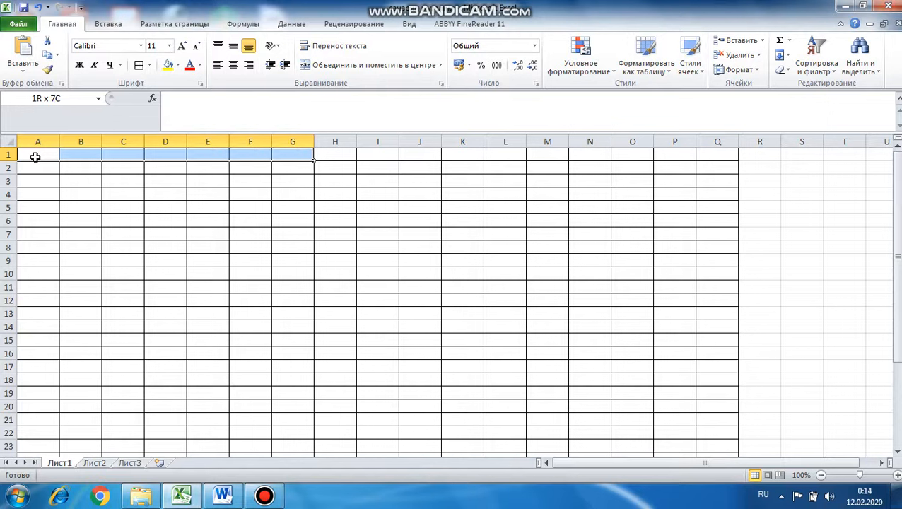
pyautogui.hotkey('shift', 'Right')
pyautogui.hotkey('shift', 'Right')
pyautogui.hotkey('shift', 'Right')
pyautogui.hotkey('shift', 'Right')
pyautogui.hotkey('shift', 'Right')
pyautogui.hotkey('shift', 'Right')
pyautogui.hotkey('shift', 'Right')
pyautogui.hotkey('shift', 'Right')
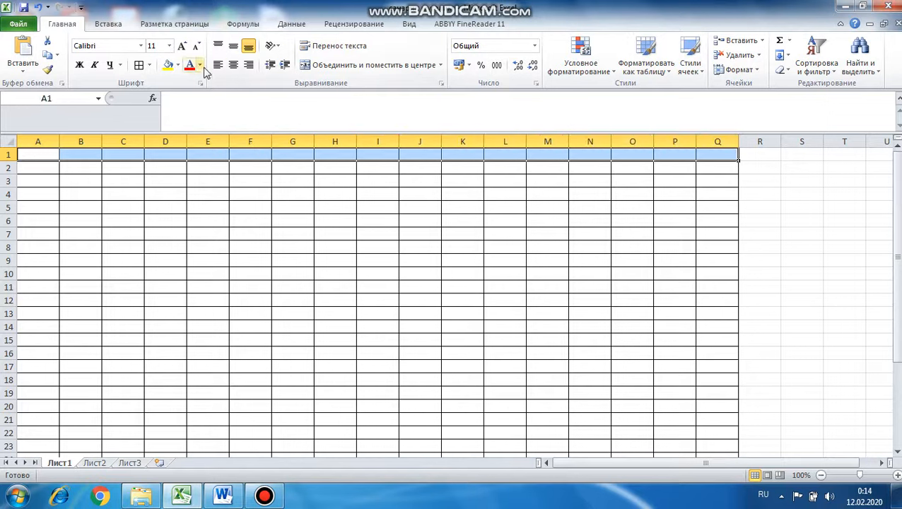
pyautogui.click(440, 65)
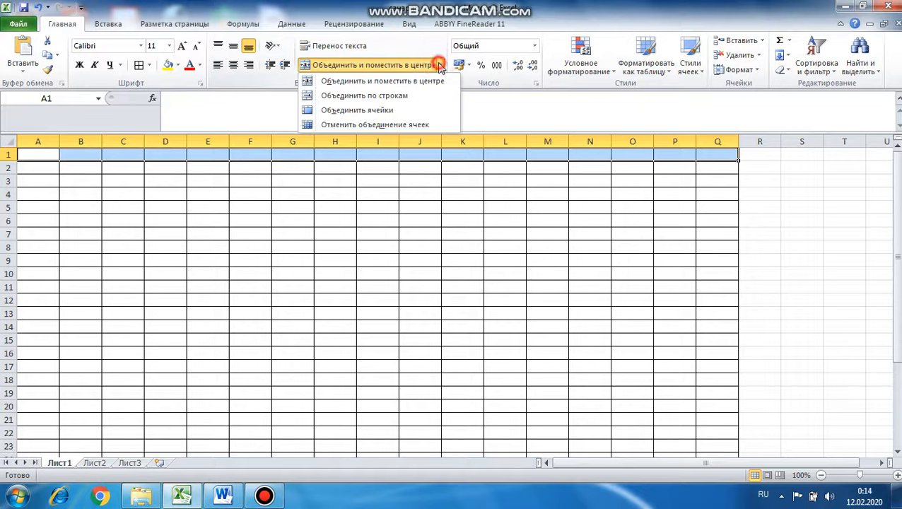
pyautogui.click(413, 110)
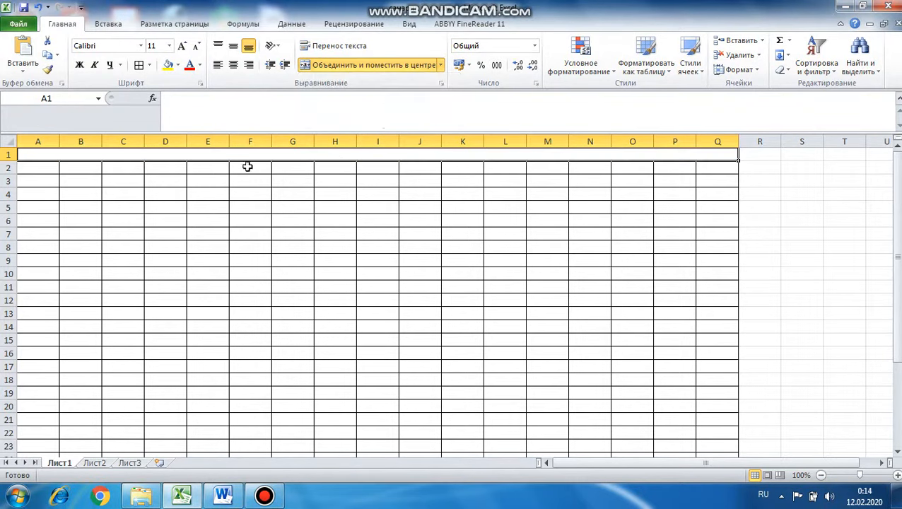
# - Enter the title "Саты Токторов атындагы орто мектебинин 8-а классынын билим сапаты" in merged row 1 and centre it horizontally
pyautogui.click(222, 156)
pyautogui.write('Ca')
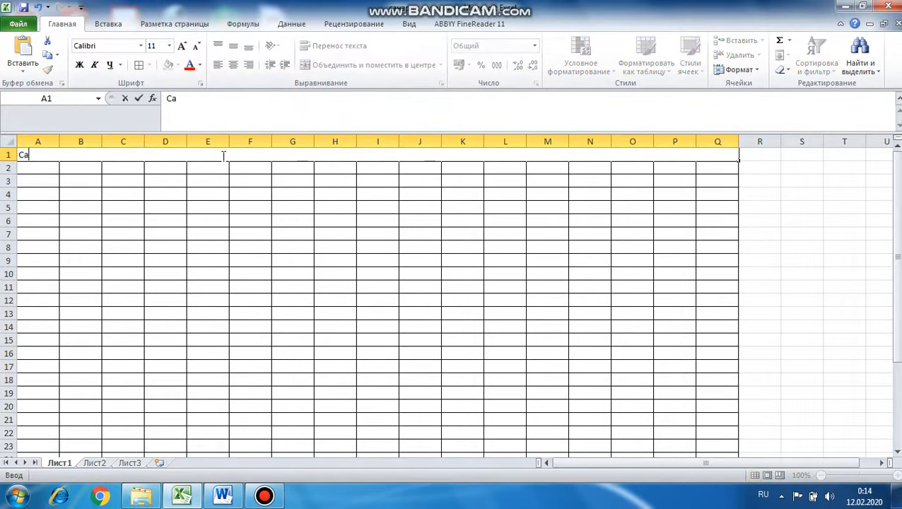
pyautogui.write('ты Токторов а')
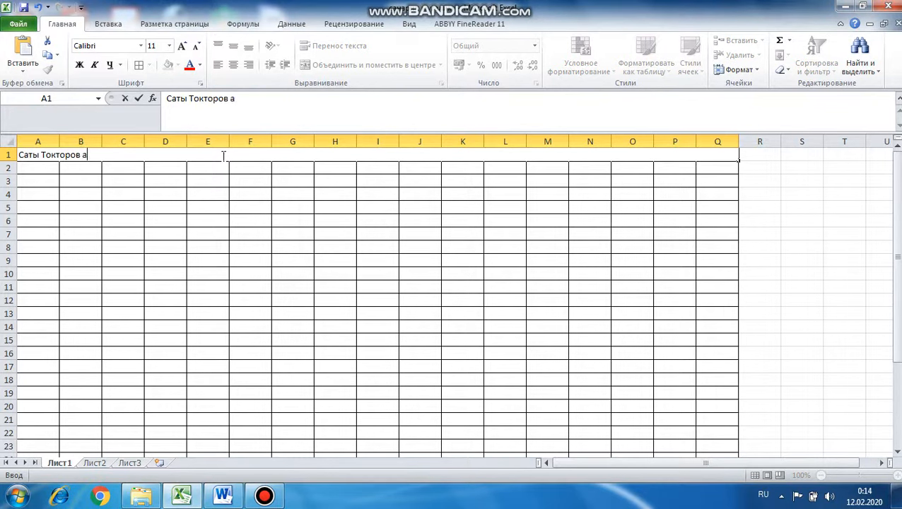
pyautogui.write('ытдагы орто м')
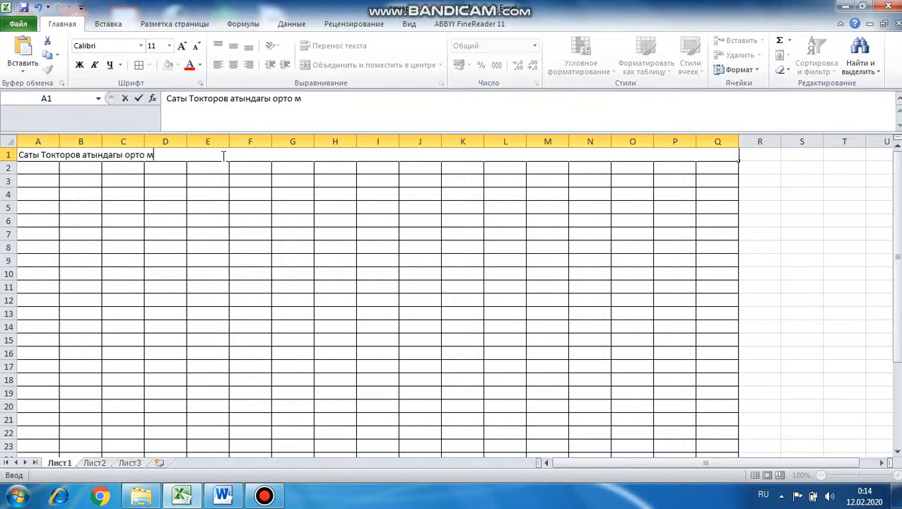
pyautogui.write('ектебинин 8')
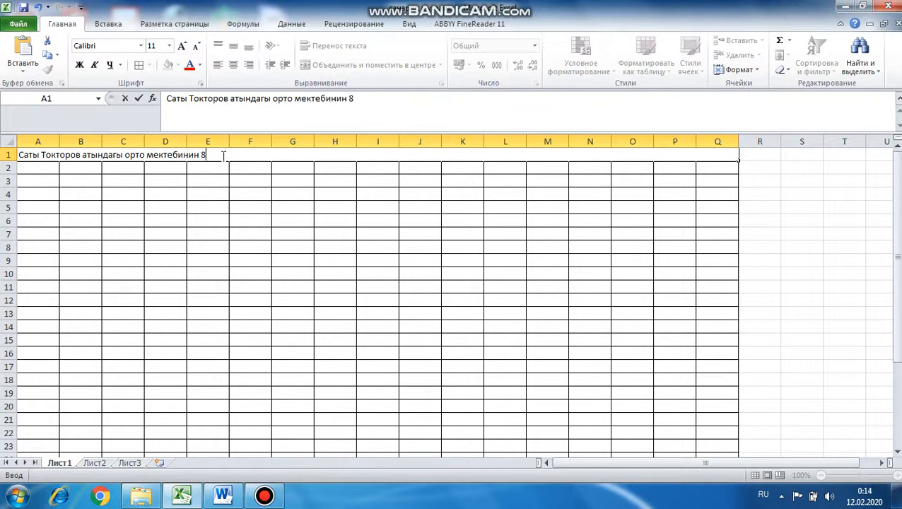
pyautogui.write('-а классынын')
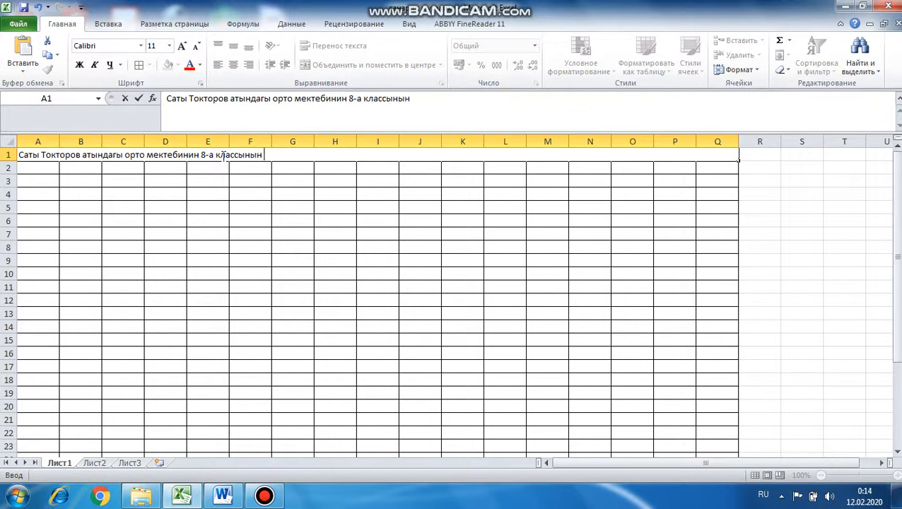
pyautogui.write(' билим сапаты')
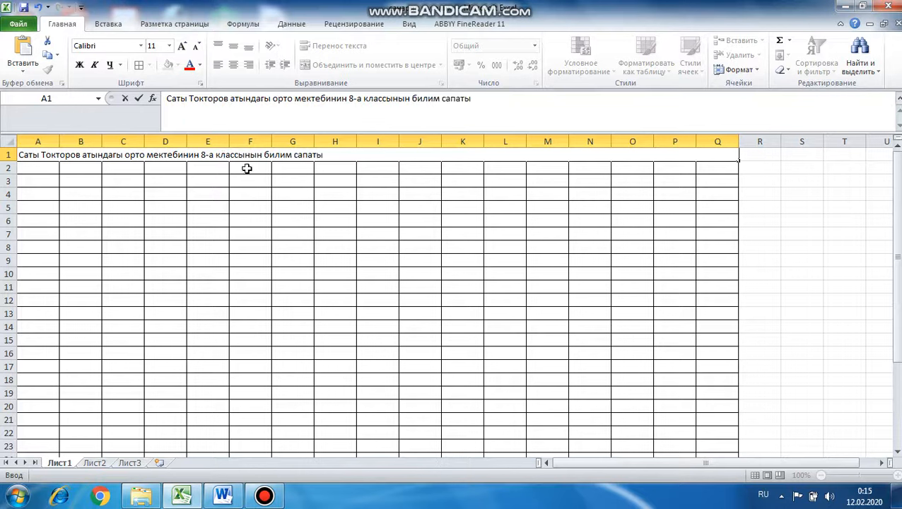
pyautogui.click(283, 233)
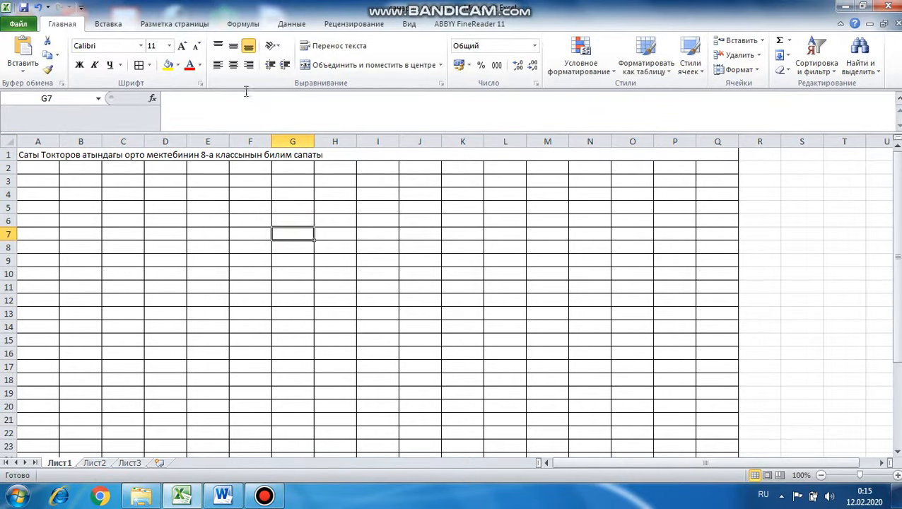
pyautogui.click(25, 155)
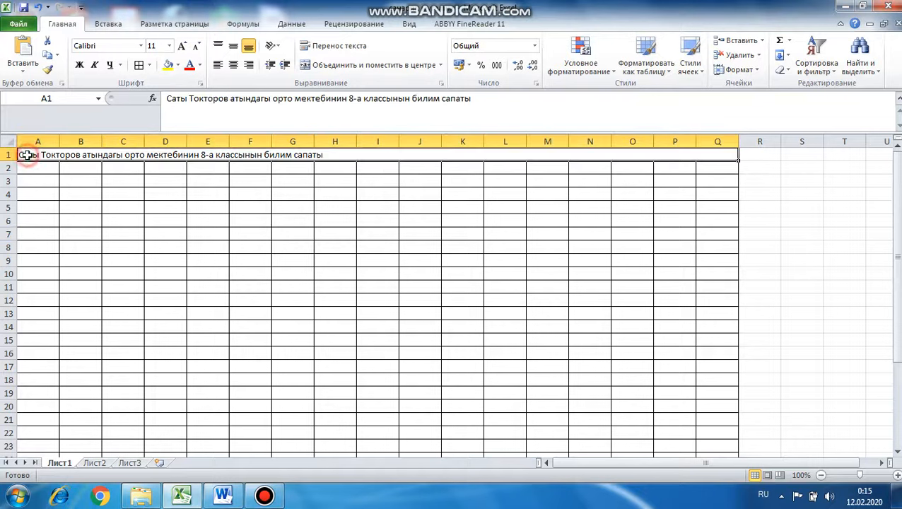
pyautogui.click(234, 64)
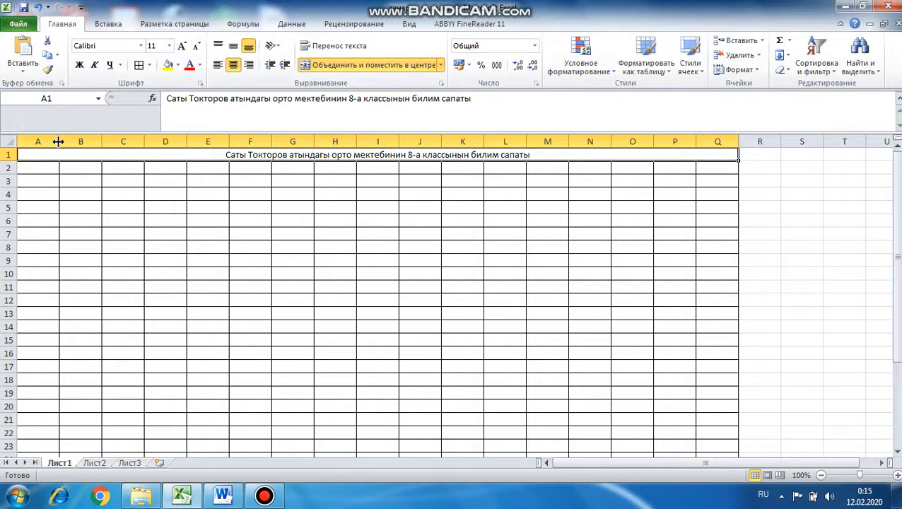
# - Narrow column A to about half its width and enter a bold "№" heading in A2
pyautogui.moveTo(59, 141); pyautogui.dragTo(37, 142)
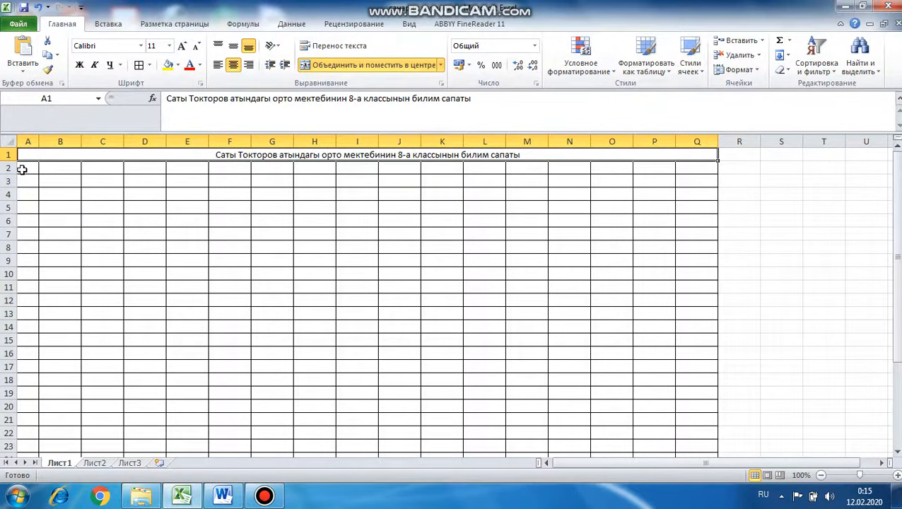
pyautogui.click(22, 170)
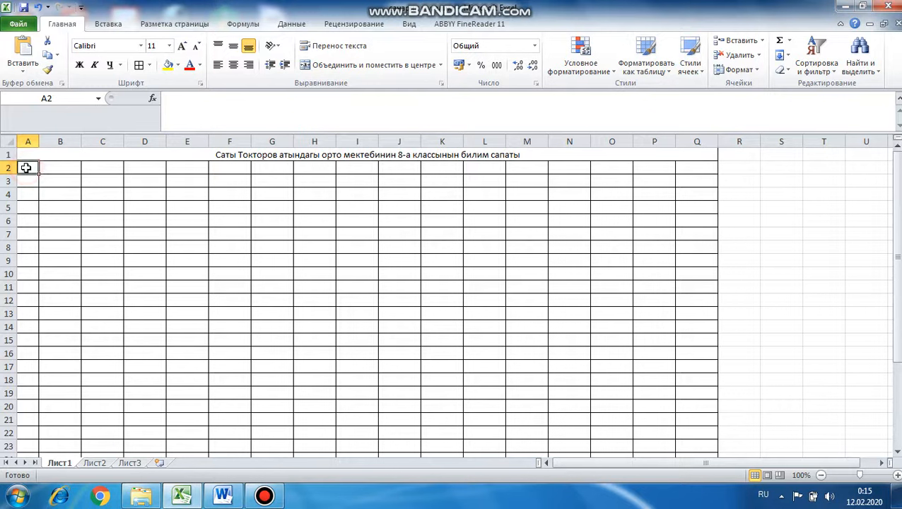
pyautogui.hotkey('ctrl', 'b')
pyautogui.write('№')
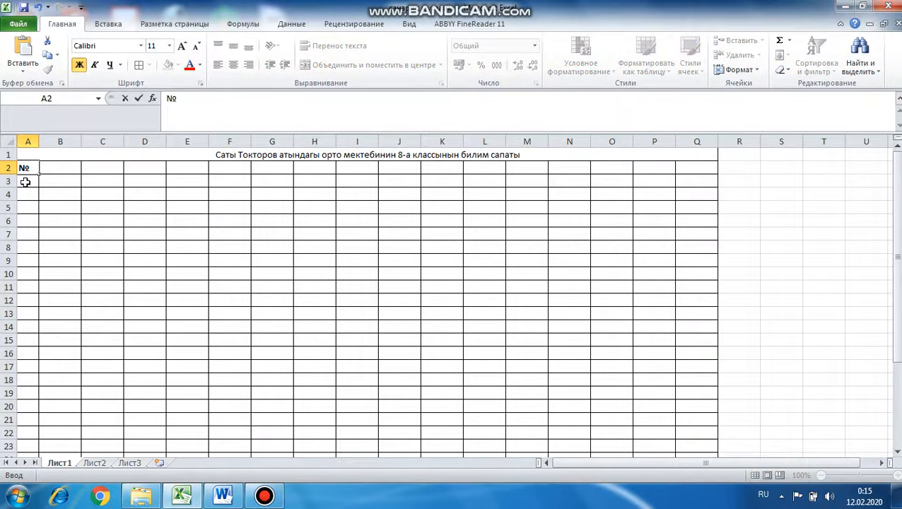
# - Number the rows 1 to 28 in A3:A30 by extending a 1, 2 series, and remove the bold from the numbers
pyautogui.click(25, 183)
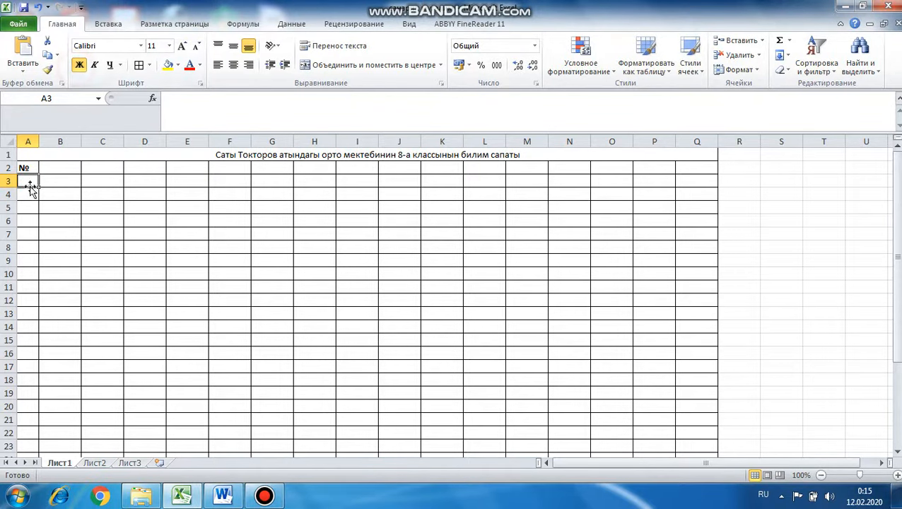
pyautogui.write('1')
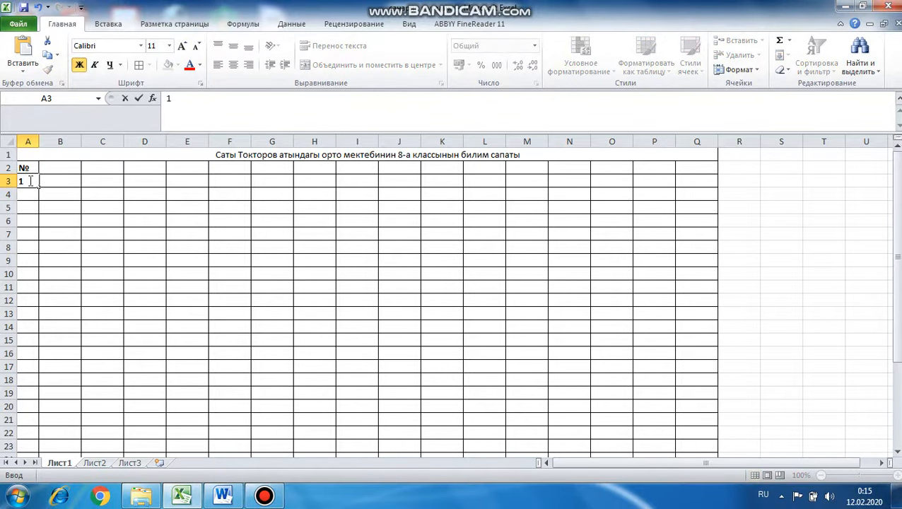
pyautogui.press('Return')
pyautogui.write('2')
pyautogui.click(28, 181)
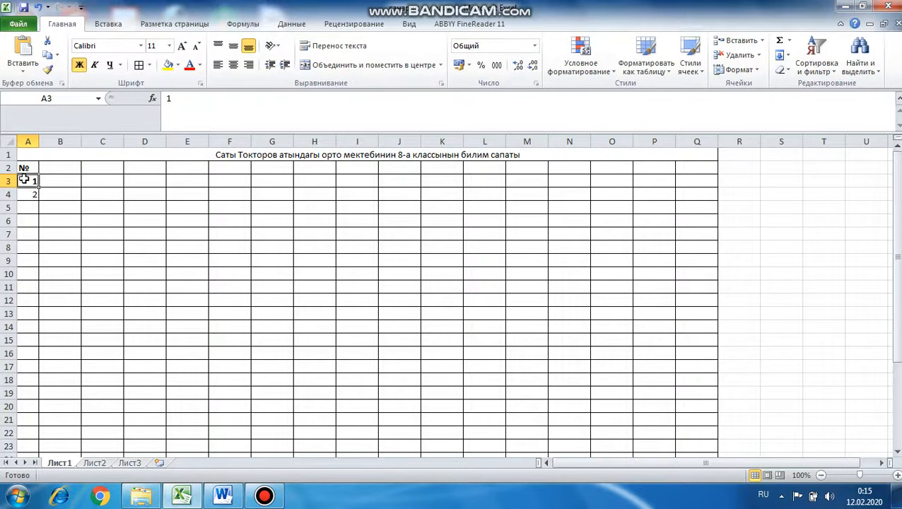
pyautogui.moveTo(23, 179); pyautogui.dragTo(34, 196)
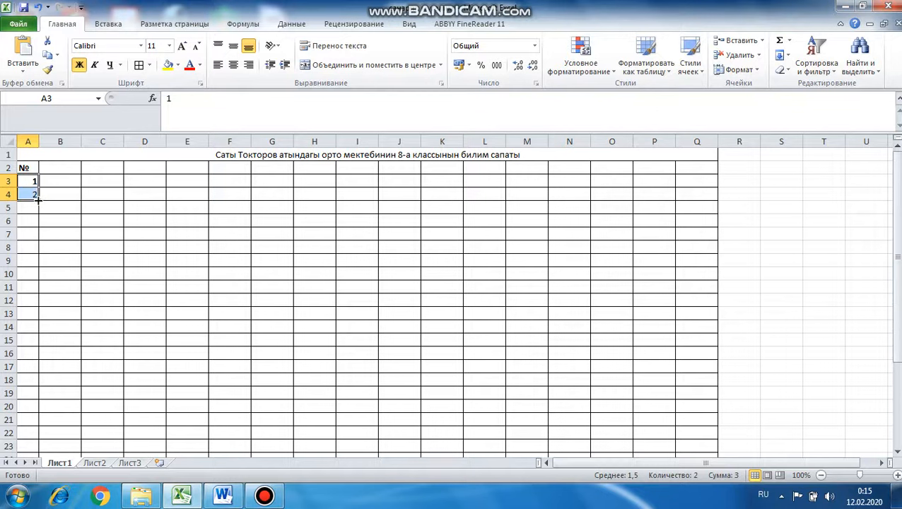
pyautogui.click(37, 200)
pyautogui.moveTo(38, 201); pyautogui.dragTo(39, 447)
pyautogui.scroll(3, 44, 418)
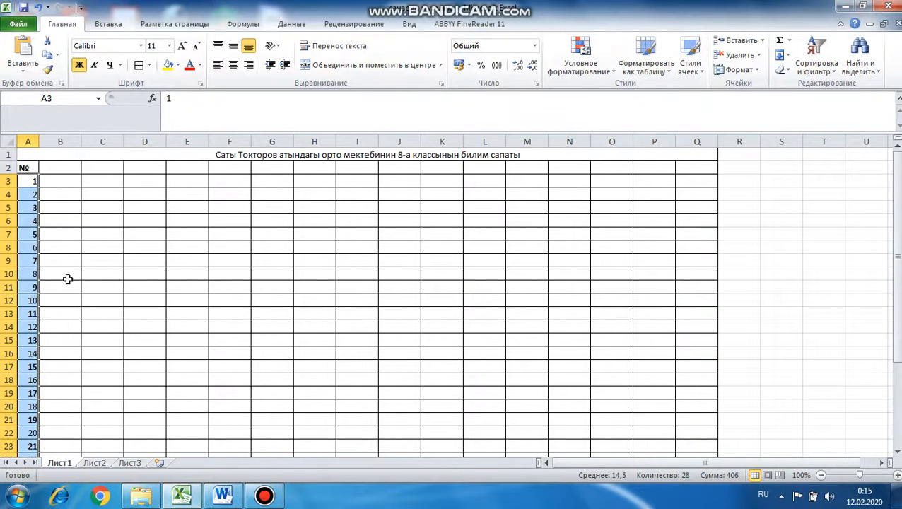
pyautogui.click(79, 65)
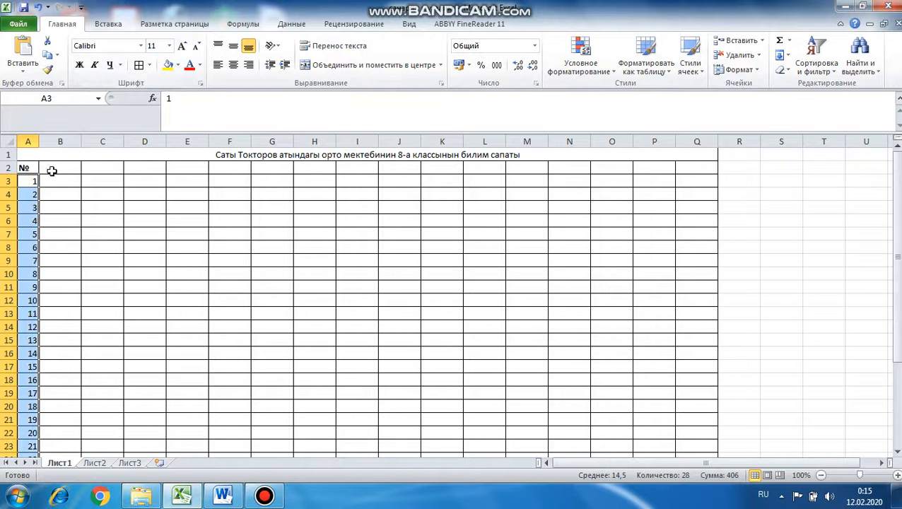
# - Widen column B and copy the whole student grade table from the Word document into the Excel sheet, starting at B2
pyautogui.moveTo(81, 142); pyautogui.dragTo(157, 141)
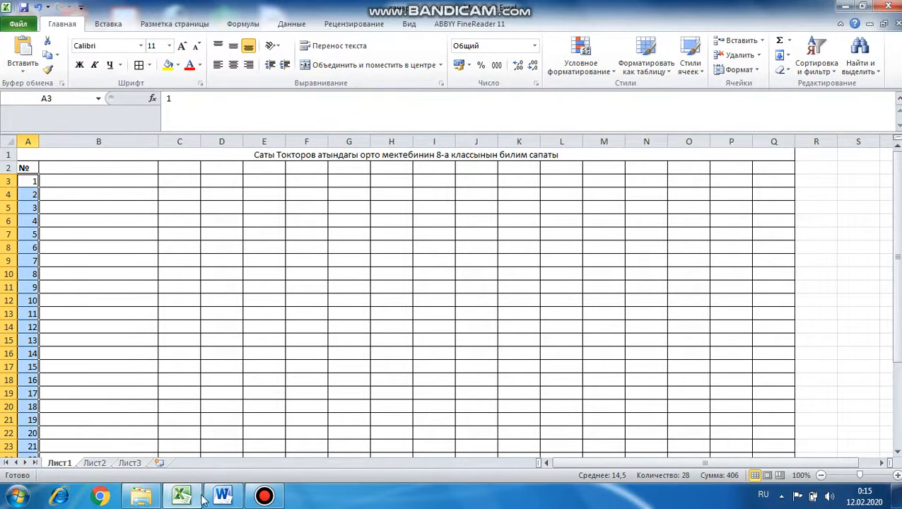
pyautogui.click(224, 495)
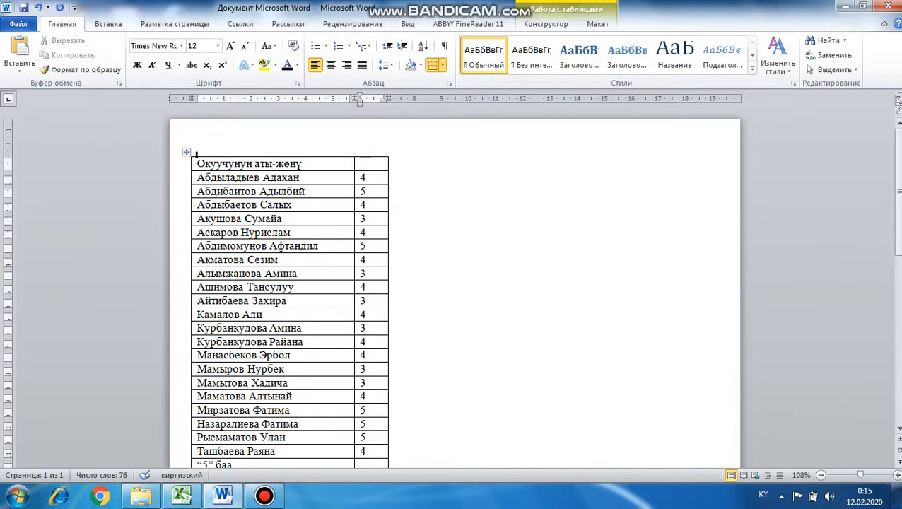
pyautogui.moveTo(198, 163); pyautogui.dragTo(335, 323)
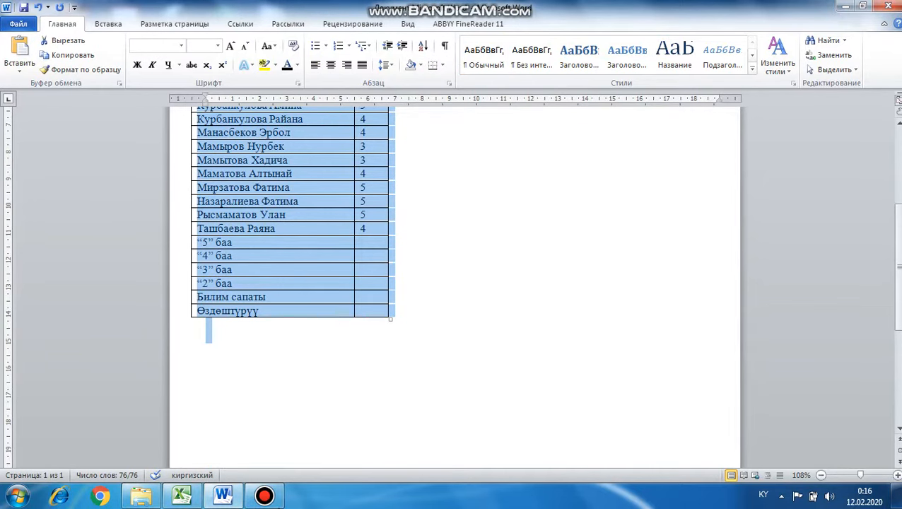
pyautogui.click(182, 496)
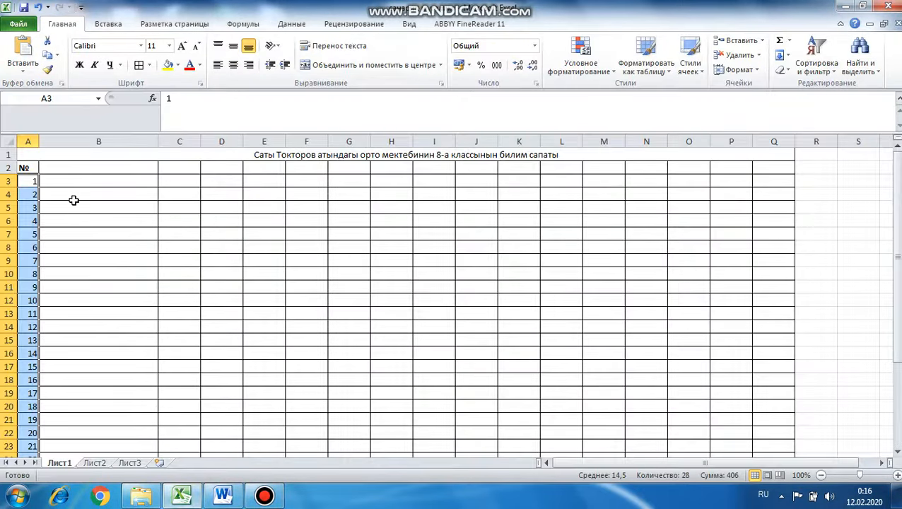
pyautogui.click(57, 168)
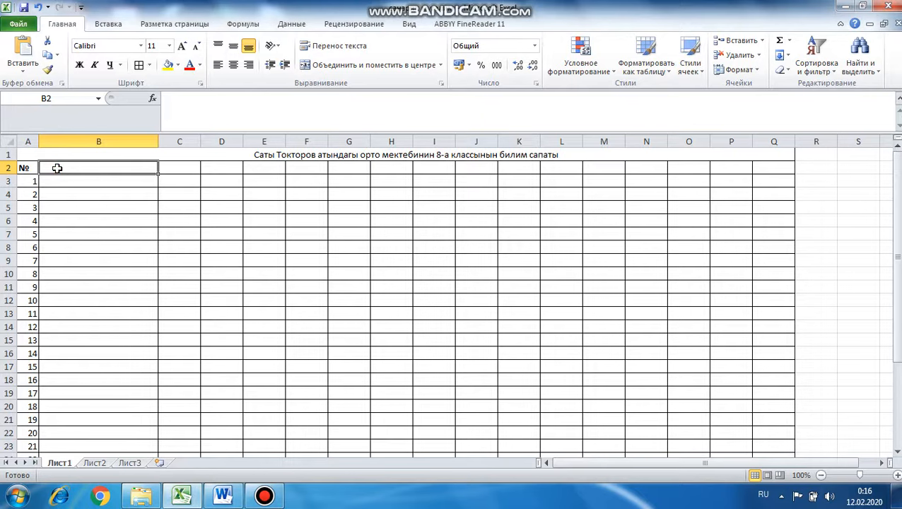
pyautogui.hotkey('ctrl', 'v')
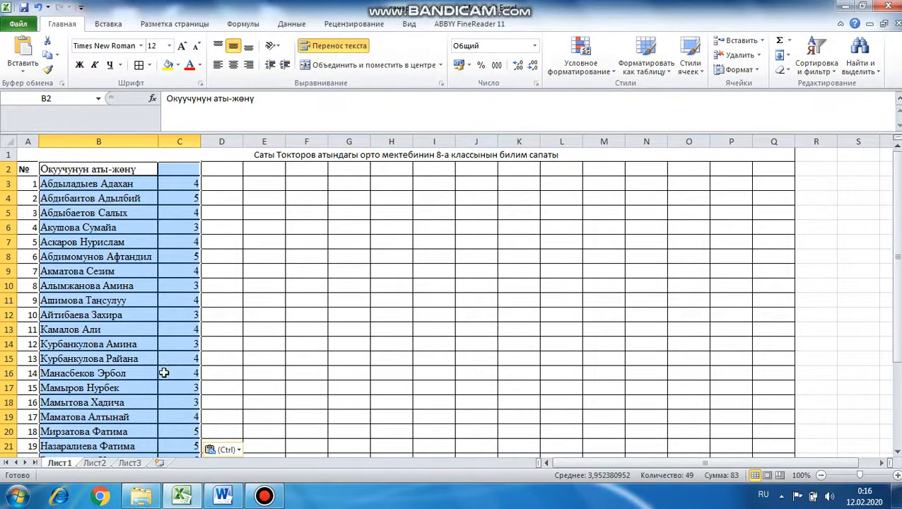
pyautogui.click(186, 185)
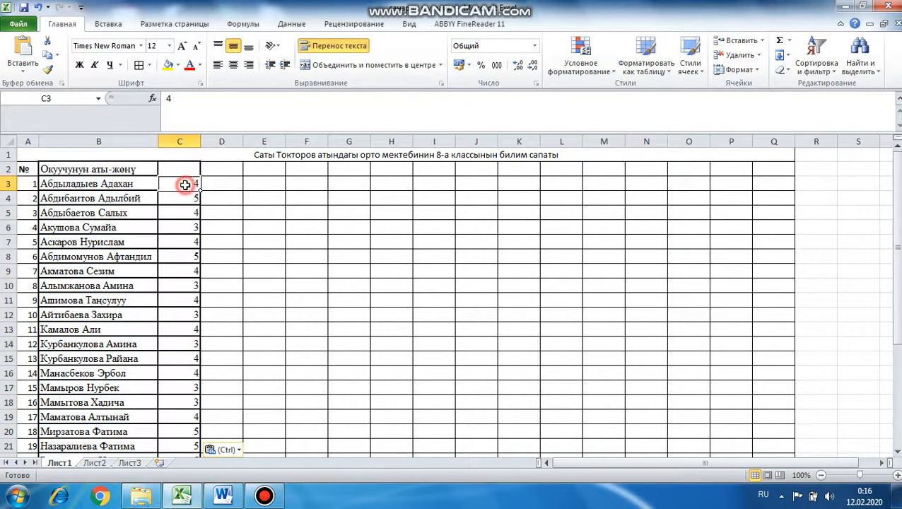
pyautogui.scroll(-3, 135, 328)
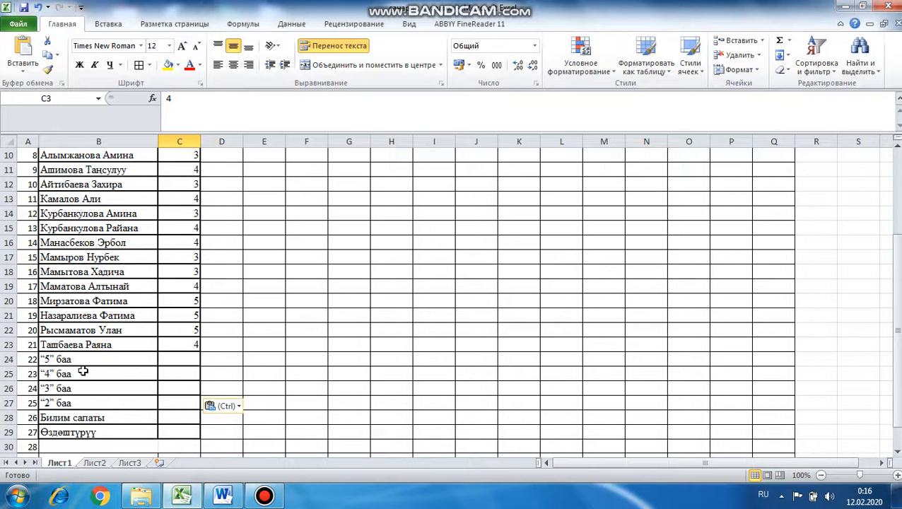
# - Rotate the text of header cells C2:Q2 upward so the subject headings read vertically
pyautogui.scroll(3, 82, 372)
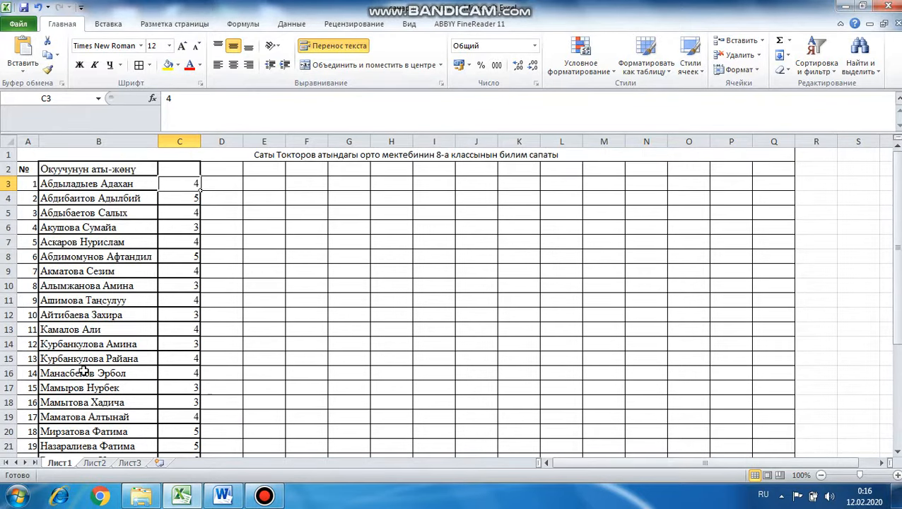
pyautogui.moveTo(860, 475); pyautogui.dragTo(864, 475)
pyautogui.click(850, 475)
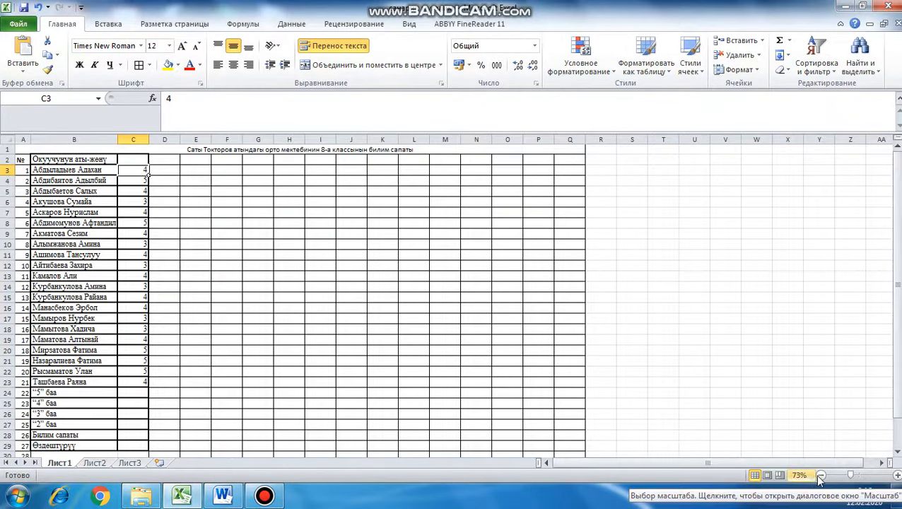
pyautogui.click(845, 476)
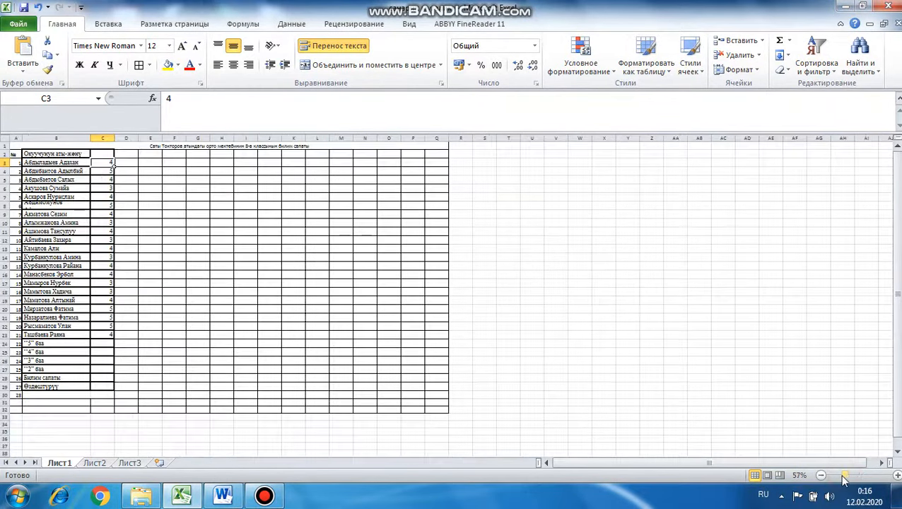
pyautogui.click(856, 480)
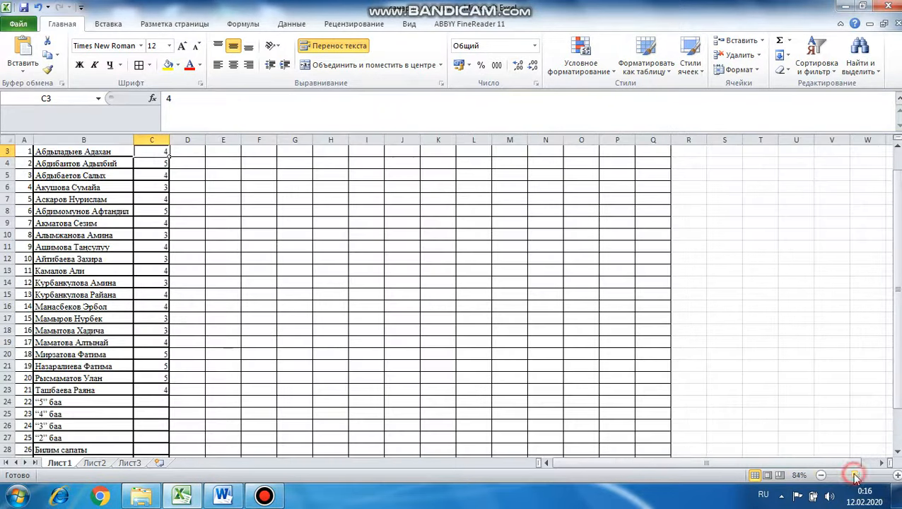
pyautogui.scroll(1, 272, 252)
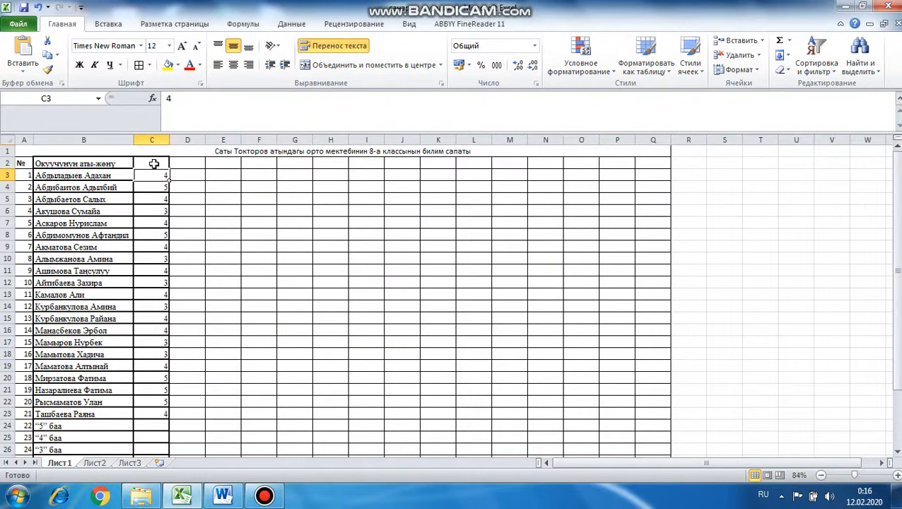
pyautogui.moveTo(155, 163); pyautogui.dragTo(655, 161)
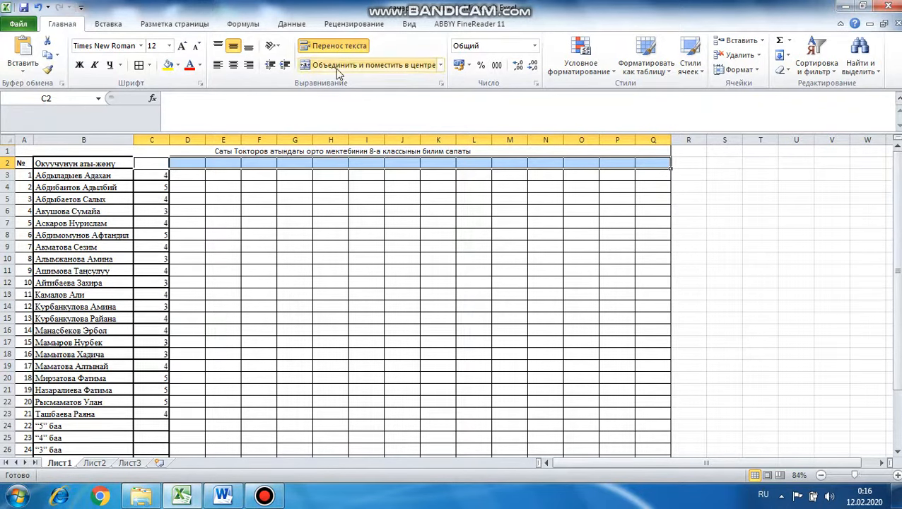
pyautogui.click(278, 47)
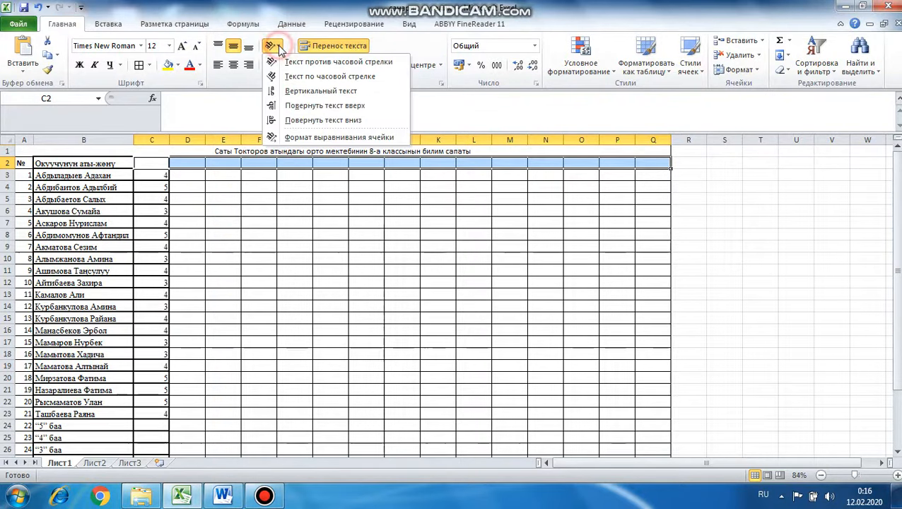
pyautogui.click(273, 106)
# - Enter the subject headings "кыргыз тили" in C2 and "кыргыз адабияты" in D2
pyautogui.click(150, 163)
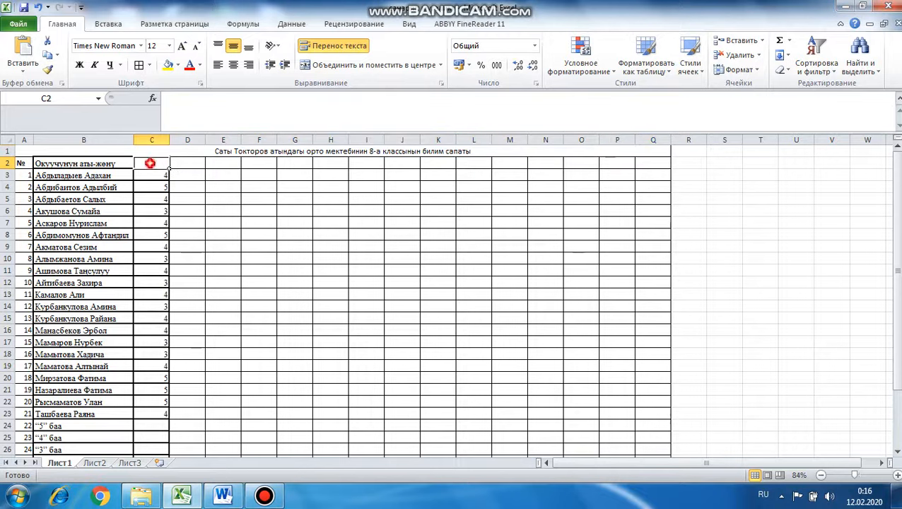
pyautogui.write('кыргы')
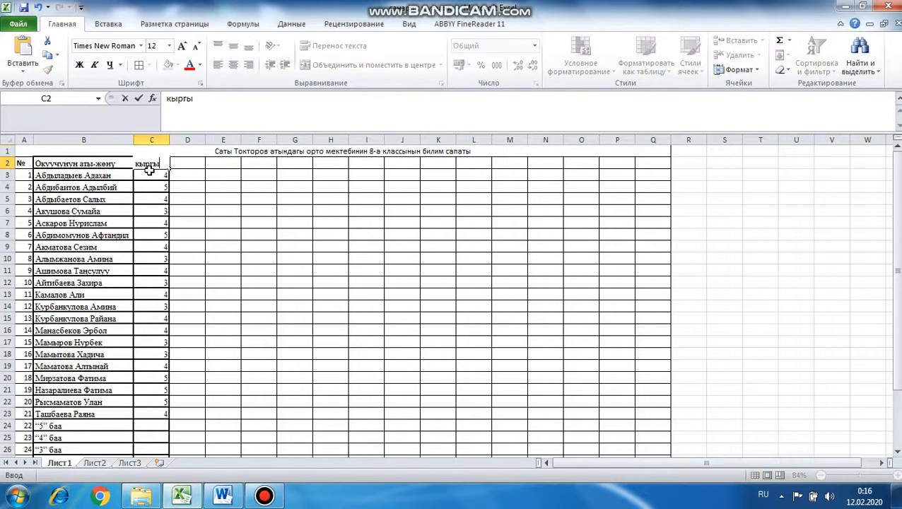
pyautogui.write('з тили')
pyautogui.press('Return')
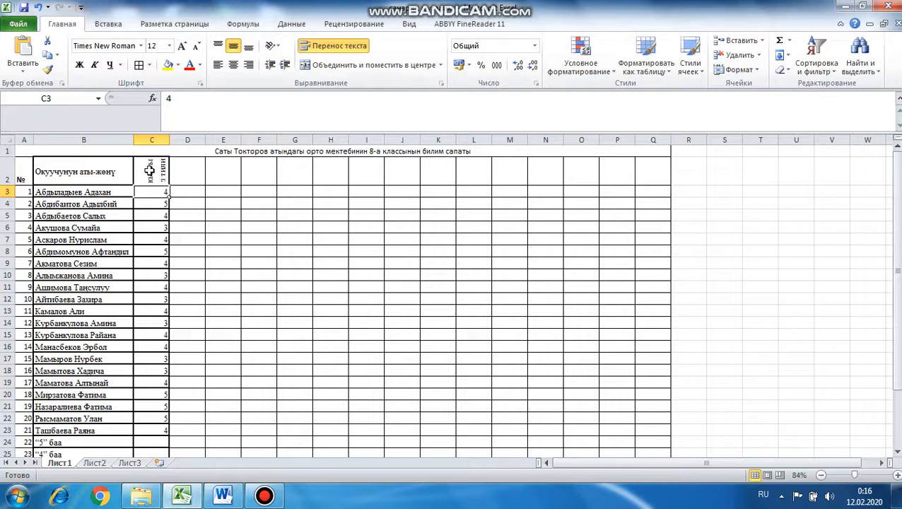
pyautogui.click(186, 173)
pyautogui.write('кыр')
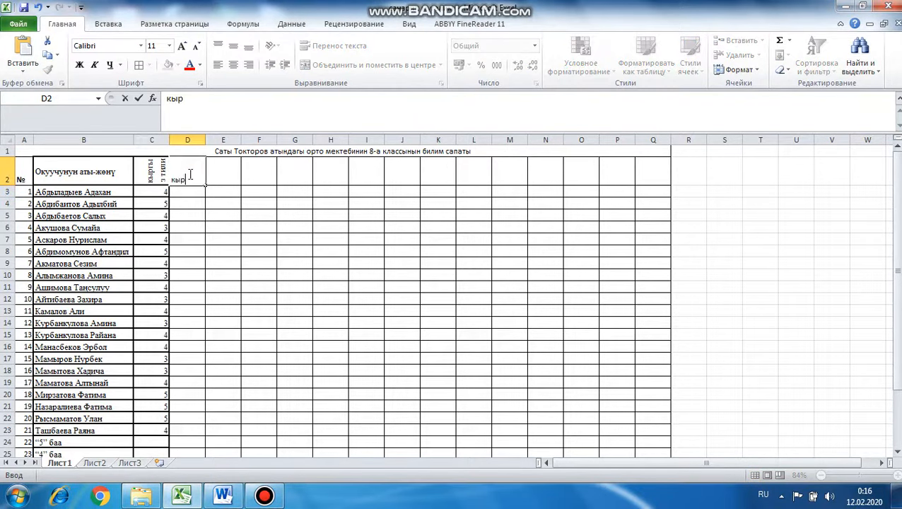
pyautogui.write('гыз адабияты')
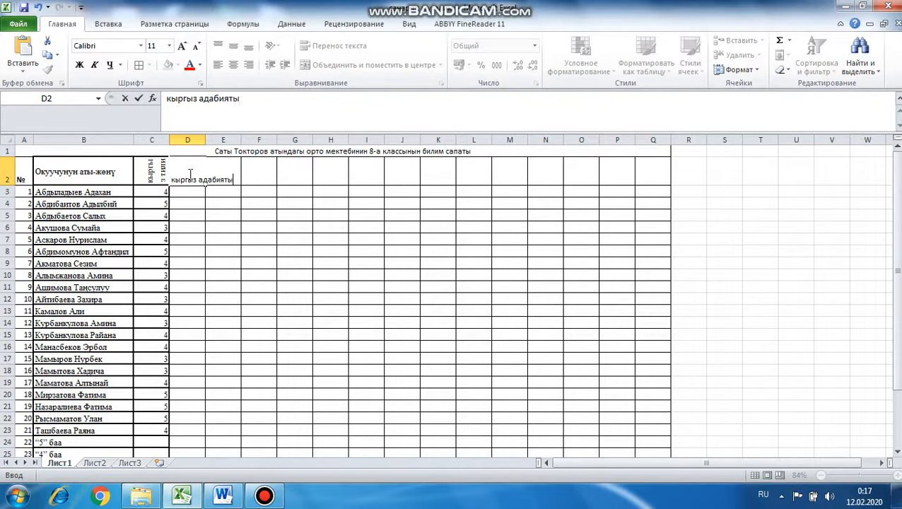
pyautogui.press('Return')
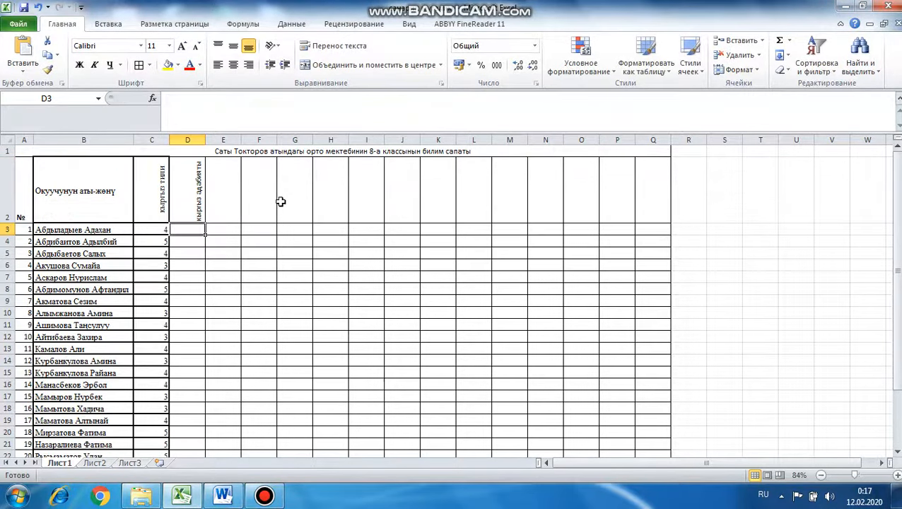
# - Enter the subject headings "орус тили" in E2 and "орус адабияты" in F2
pyautogui.click(228, 197)
pyautogui.write('орус ')
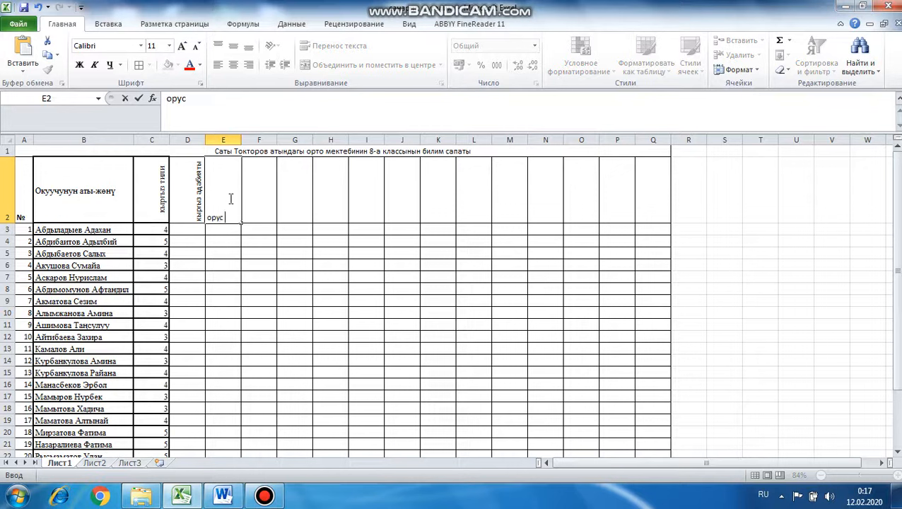
pyautogui.write('тили')
pyautogui.press('Return')
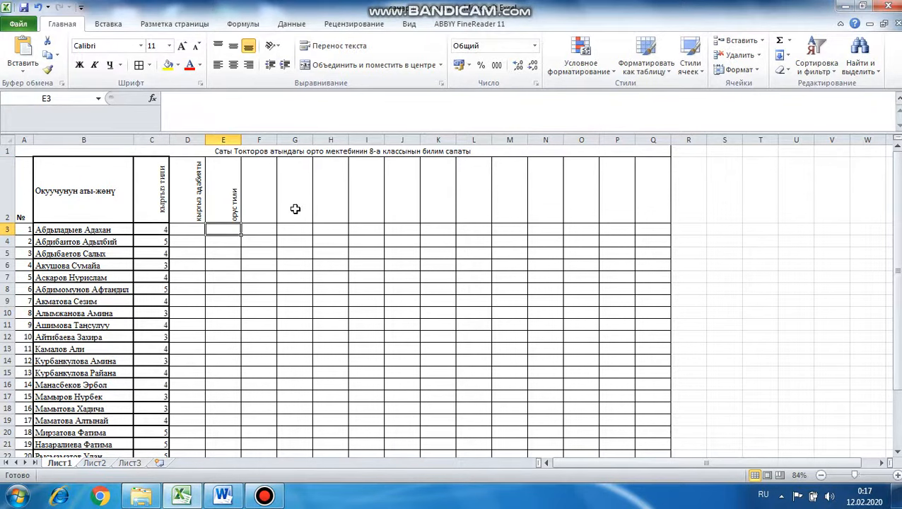
pyautogui.click(261, 209)
pyautogui.write('ору')
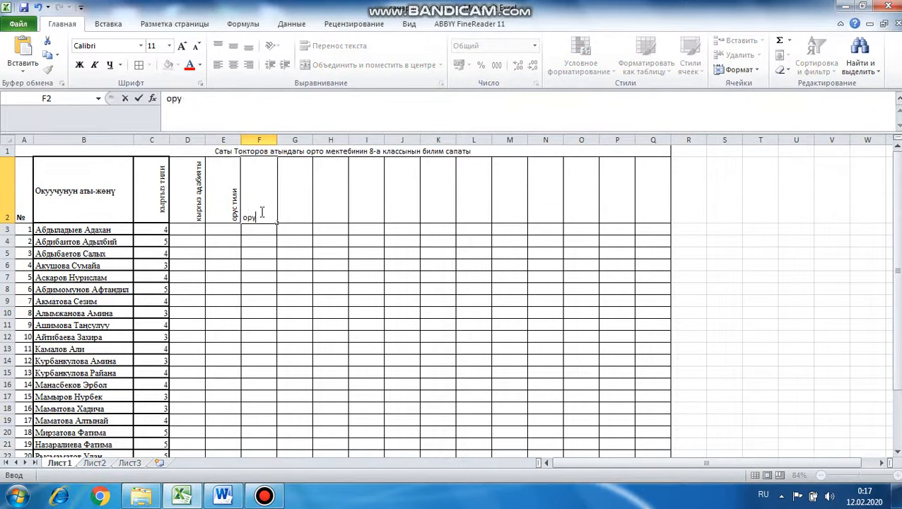
pyautogui.write('с адабияты')
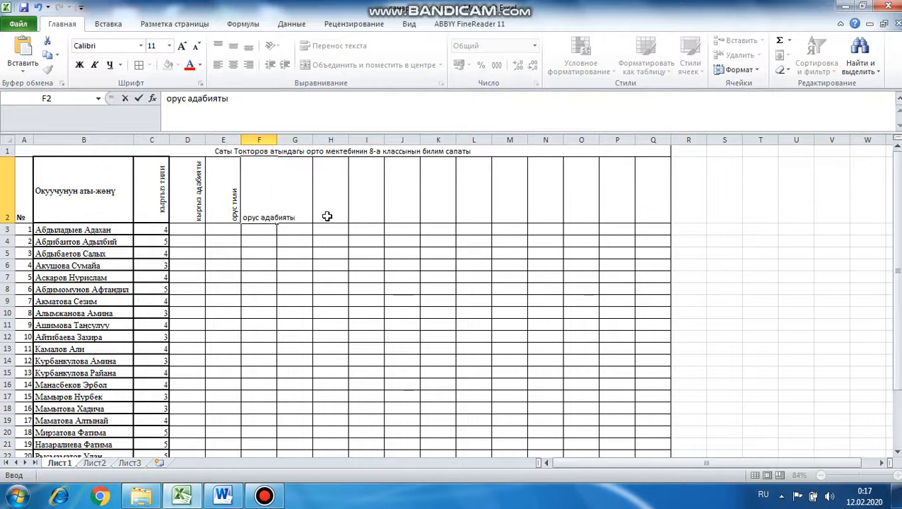
pyautogui.click(328, 216)
# - Enter the subject headings "алгебра", "геометрия" and "информатика" in cells G2, H2 and I2
pyautogui.click(291, 201)
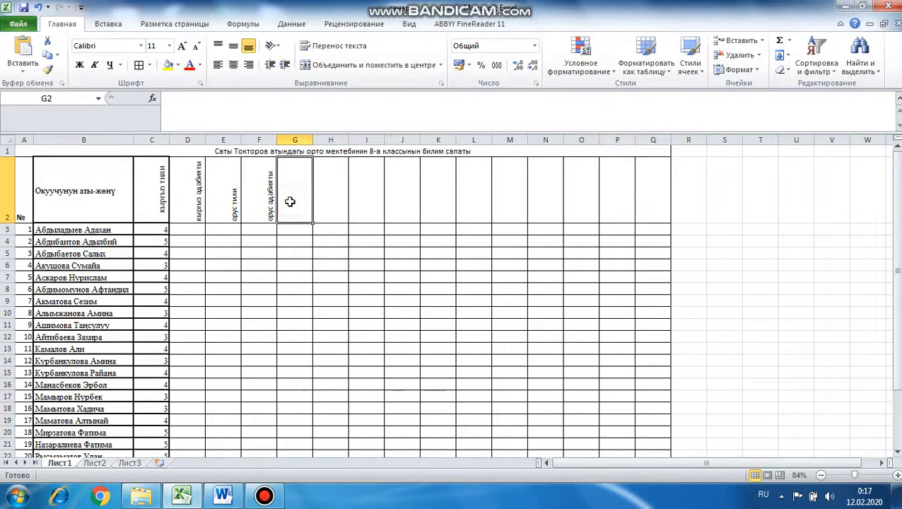
pyautogui.write('алгебра')
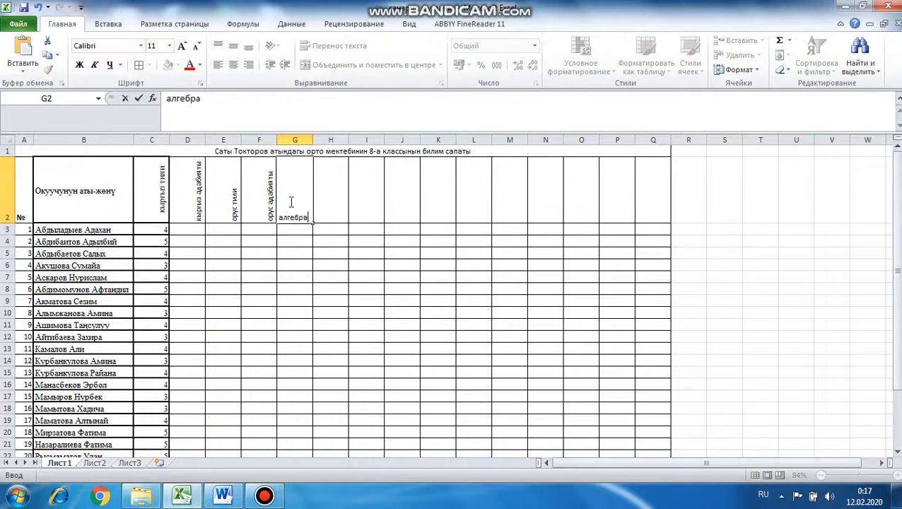
pyautogui.press('Tab')
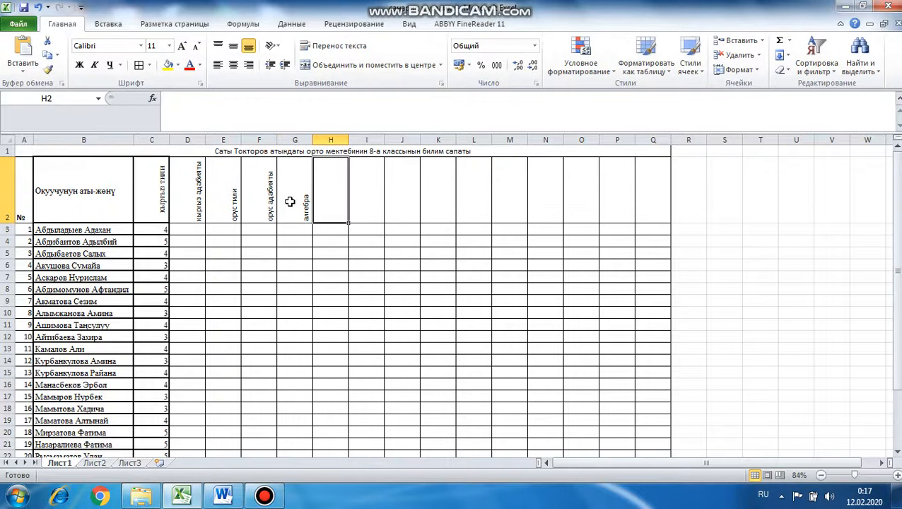
pyautogui.write('ге')
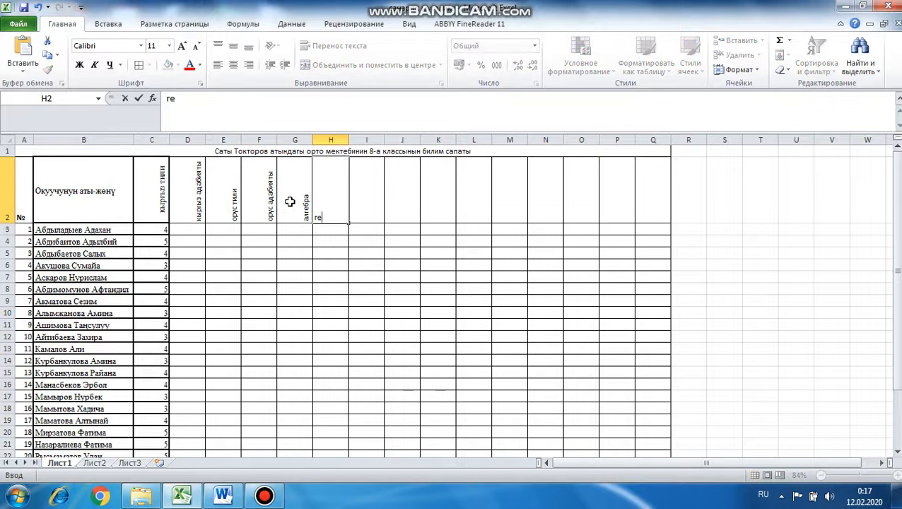
pyautogui.write('ометрия')
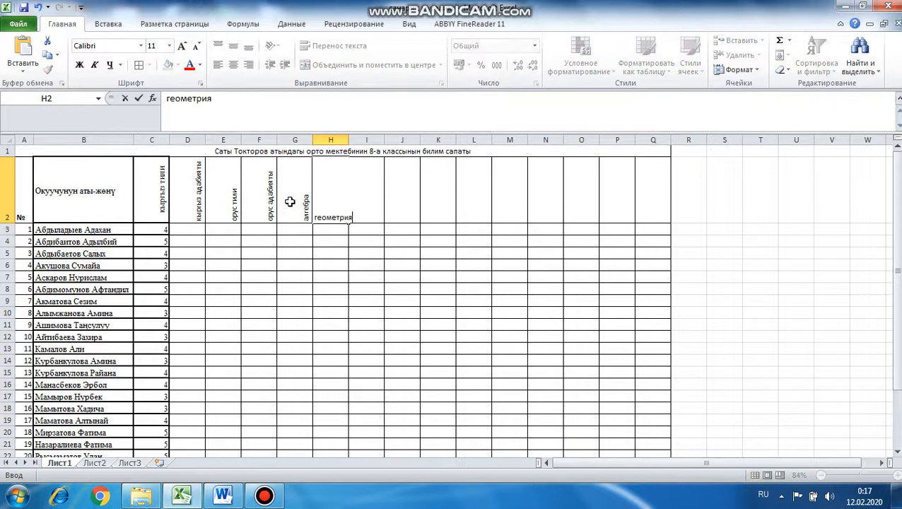
pyautogui.press('Tab')
pyautogui.write('ин')
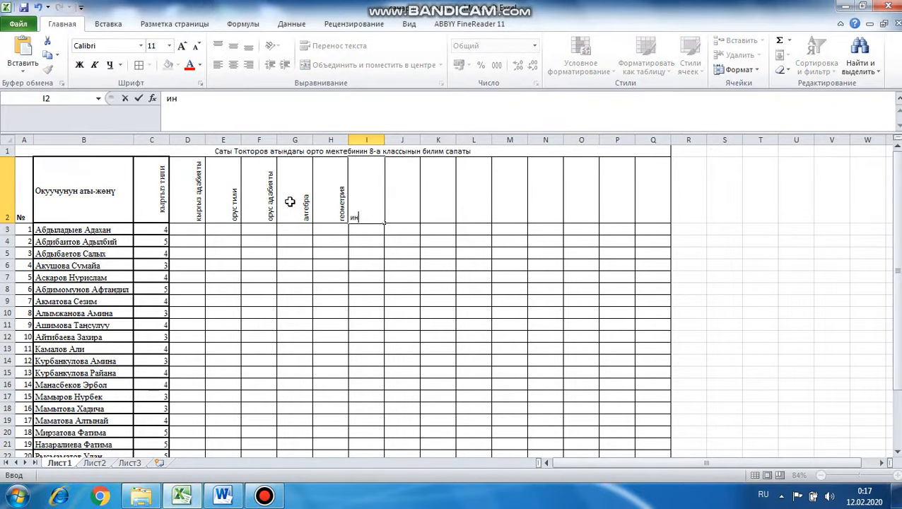
pyautogui.write('форматика')
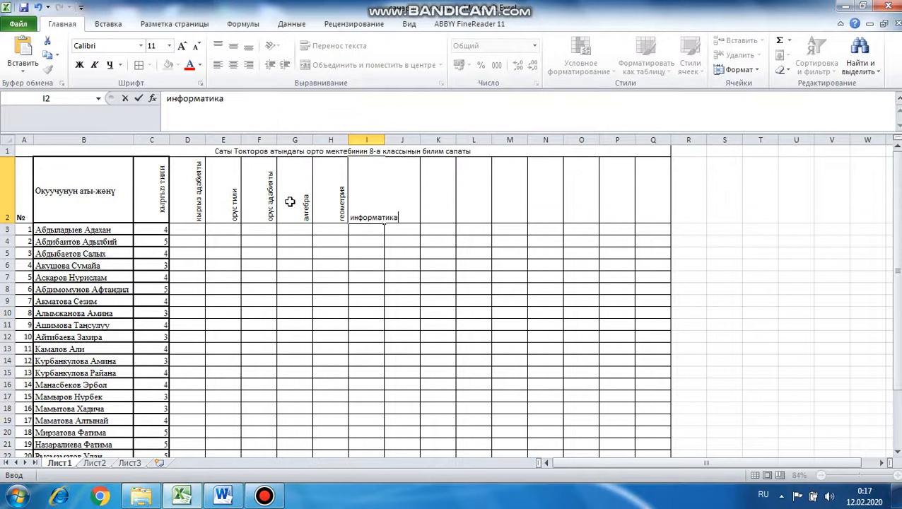
pyautogui.press('Return')
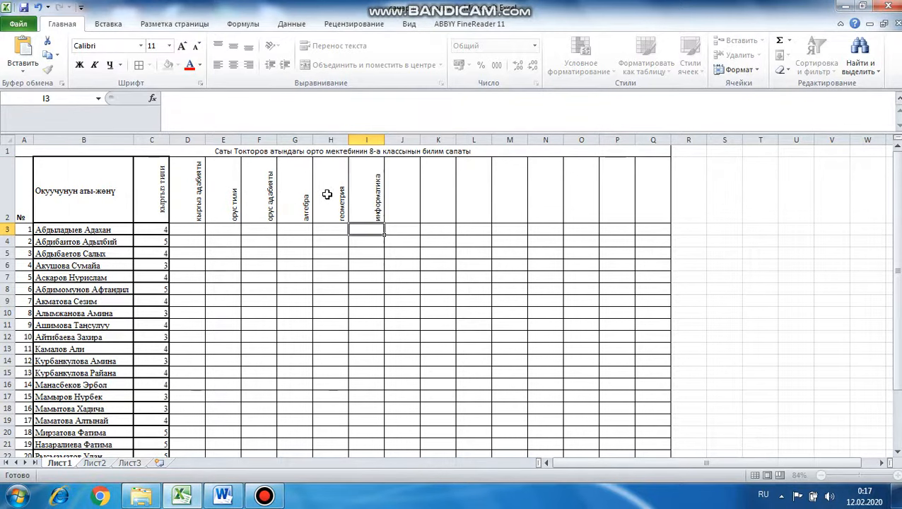
# - Copy the grades in C3:C23 into columns D, E and F, starting at row 3
pyautogui.click(157, 229)
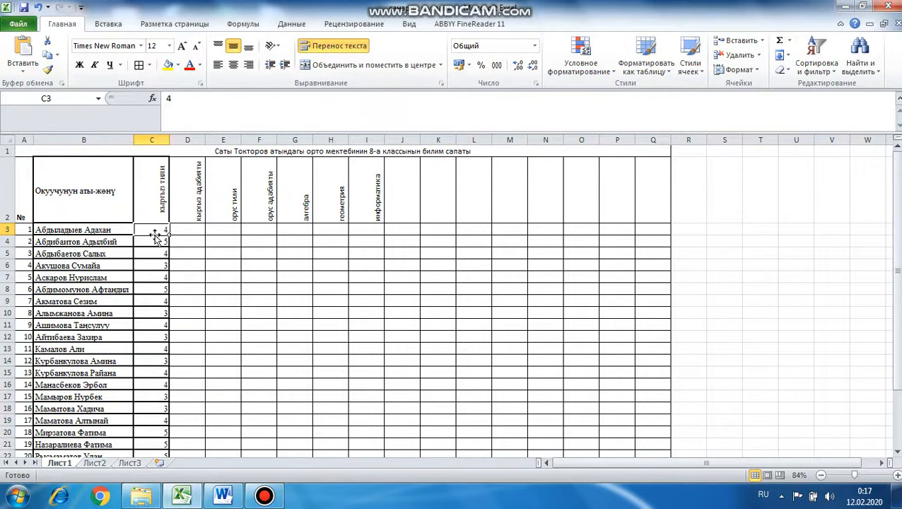
pyautogui.moveTo(155, 229); pyautogui.dragTo(160, 388)
pyautogui.hotkey('ctrl', 'c')
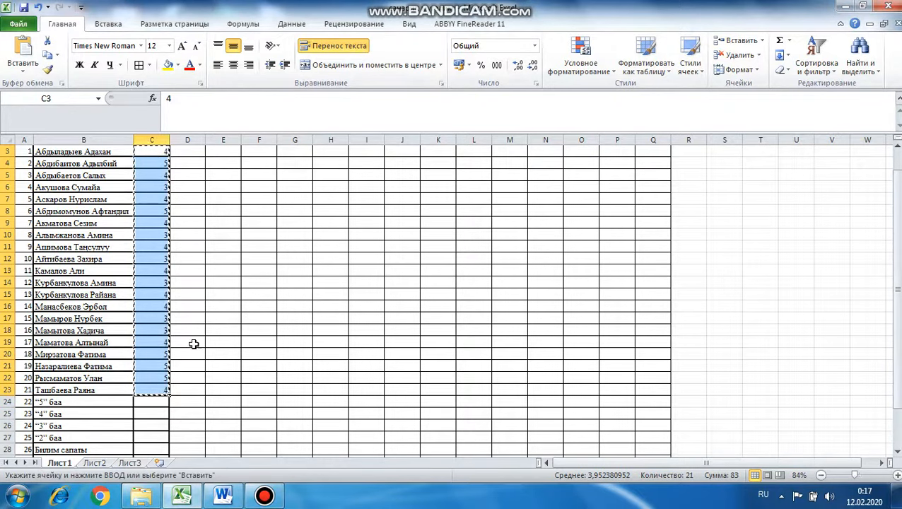
pyautogui.scroll(1, 188, 262)
pyautogui.click(192, 231)
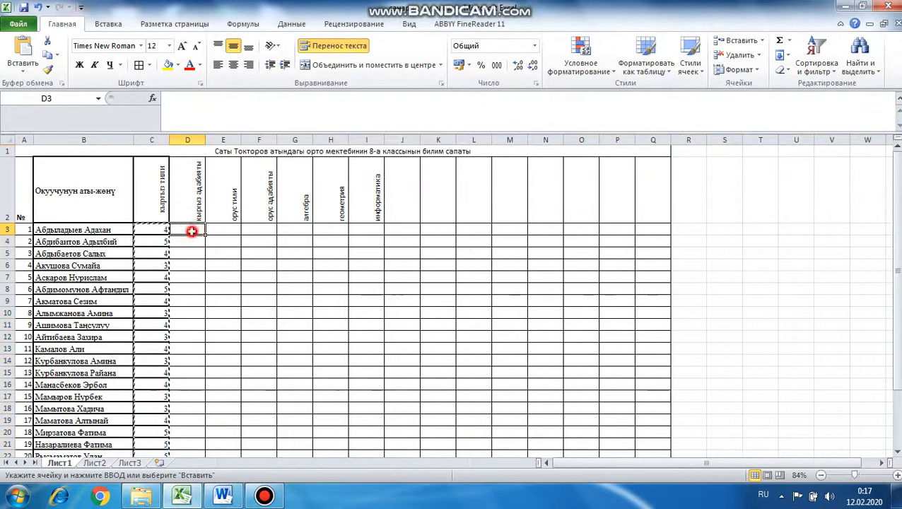
pyautogui.hotkey('ctrl', 'v')
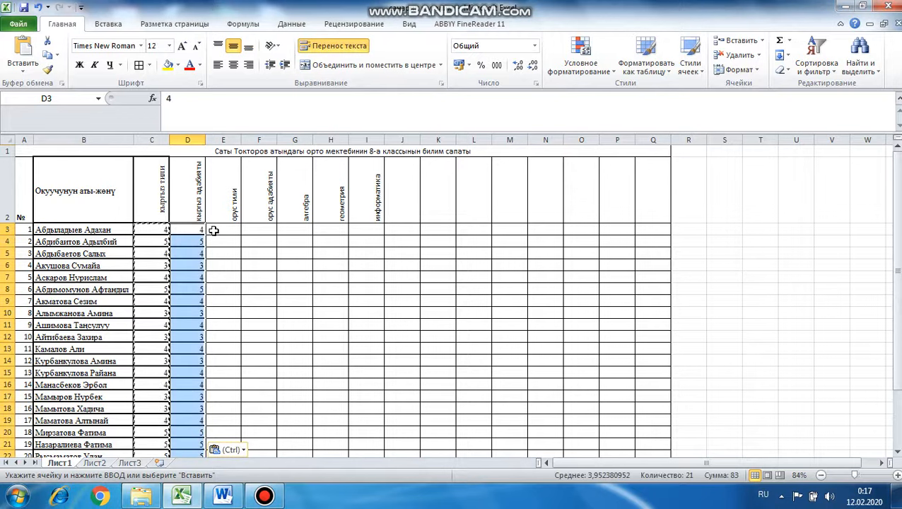
pyautogui.click(223, 232)
pyautogui.hotkey('ctrl', 'v')
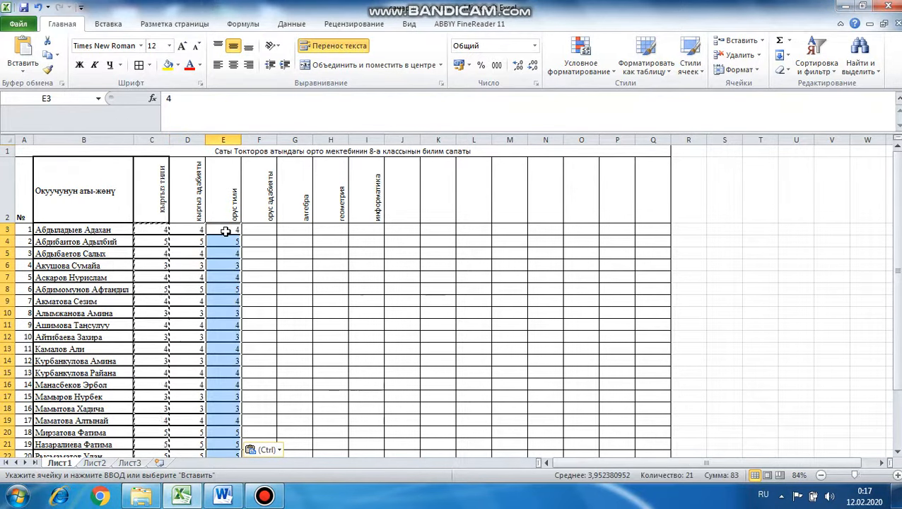
pyautogui.click(258, 230)
pyautogui.hotkey('ctrl', 'v')
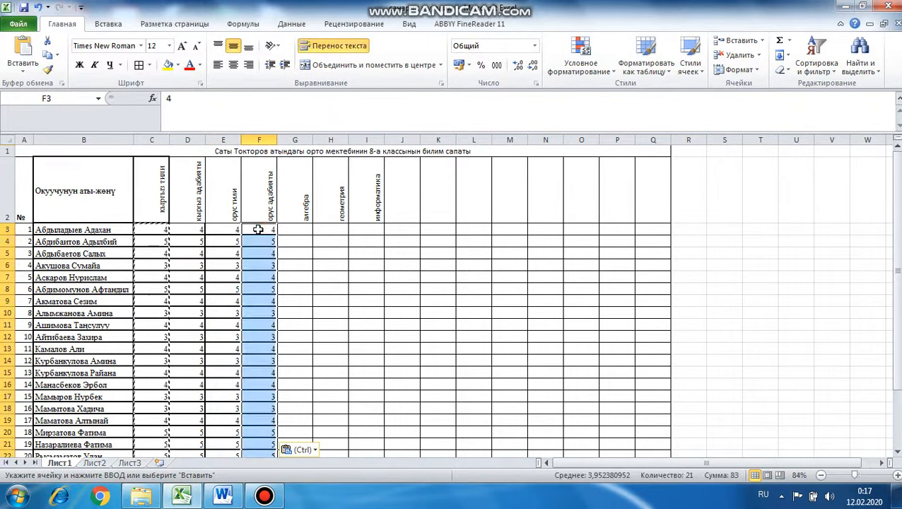
# - Paste the same copied grades into the алгебра, геометрия and информатика columns, starting at G3, H3 and I3
pyautogui.click(306, 229)
pyautogui.hotkey('ctrl', 'v')
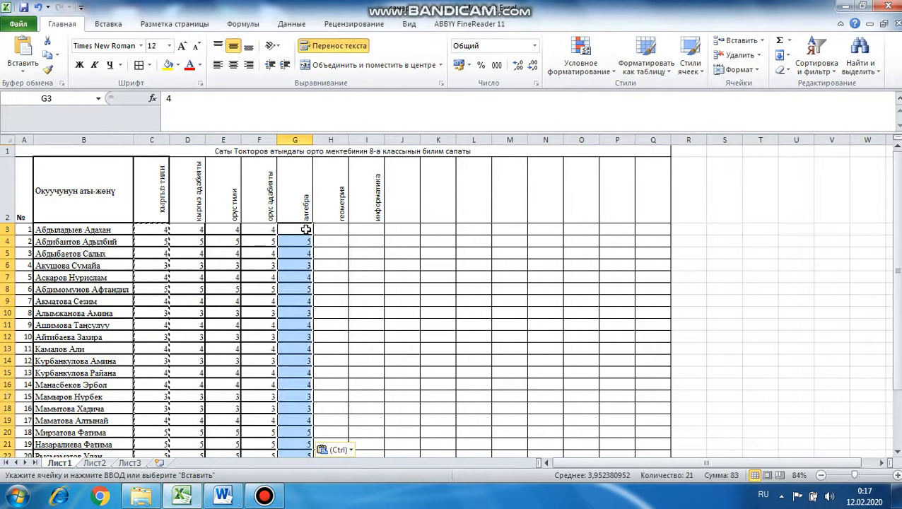
pyautogui.click(320, 229)
pyautogui.hotkey('ctrl', 'v')
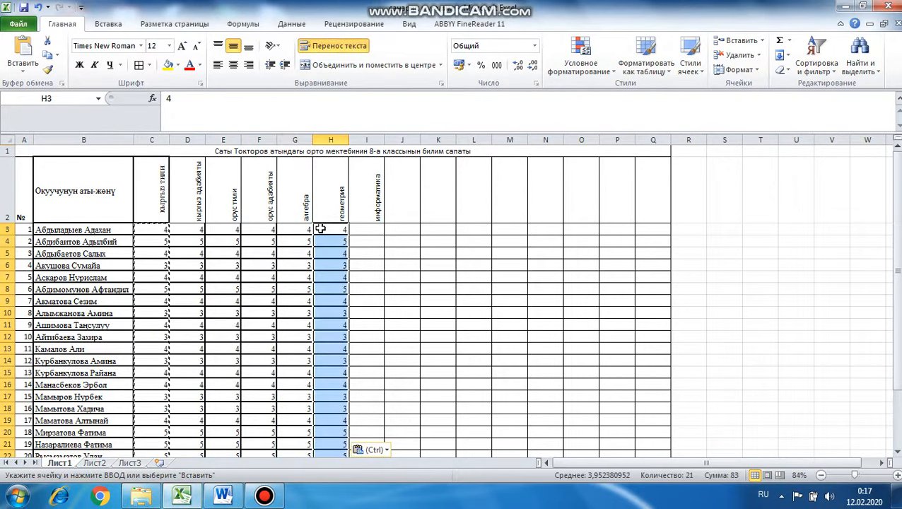
pyautogui.click(357, 229)
pyautogui.hotkey('ctrl', 'v')
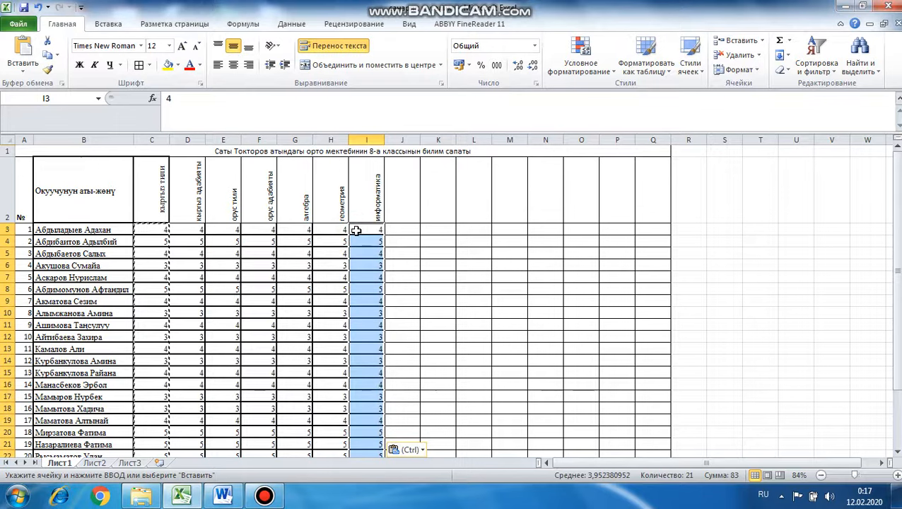
pyautogui.scroll(-1, 357, 229)
pyautogui.click(233, 377)
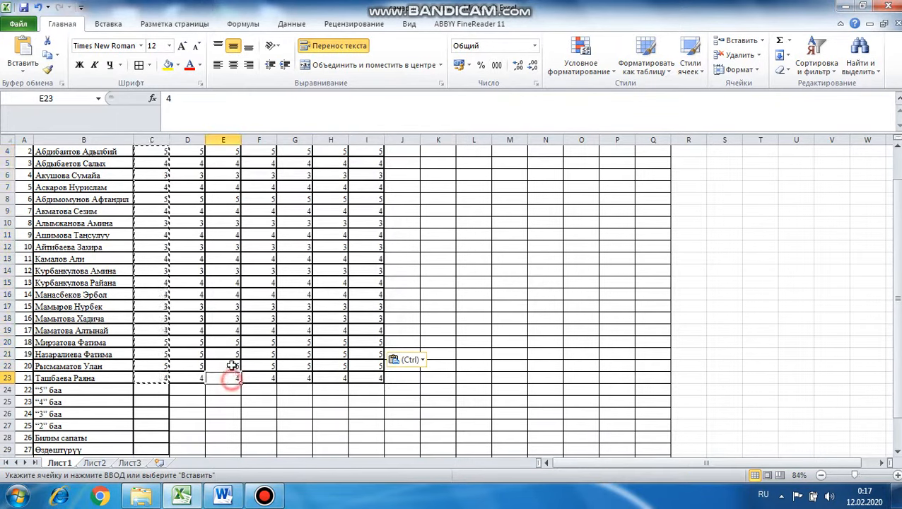
# - Change the row 10 student's grades to 4 in E10 and 5 in H10
pyautogui.click(860, 475)
pyautogui.scroll(2, 336, 338)
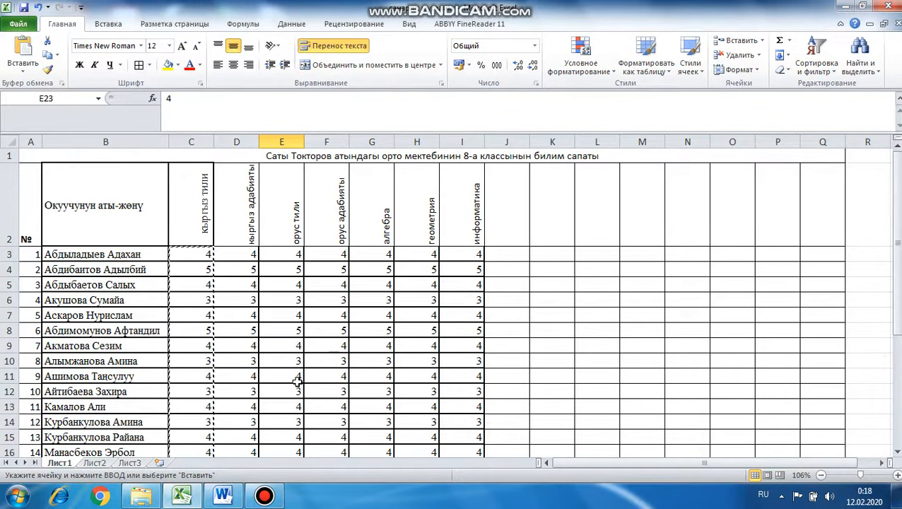
pyautogui.click(296, 361)
pyautogui.write('4')
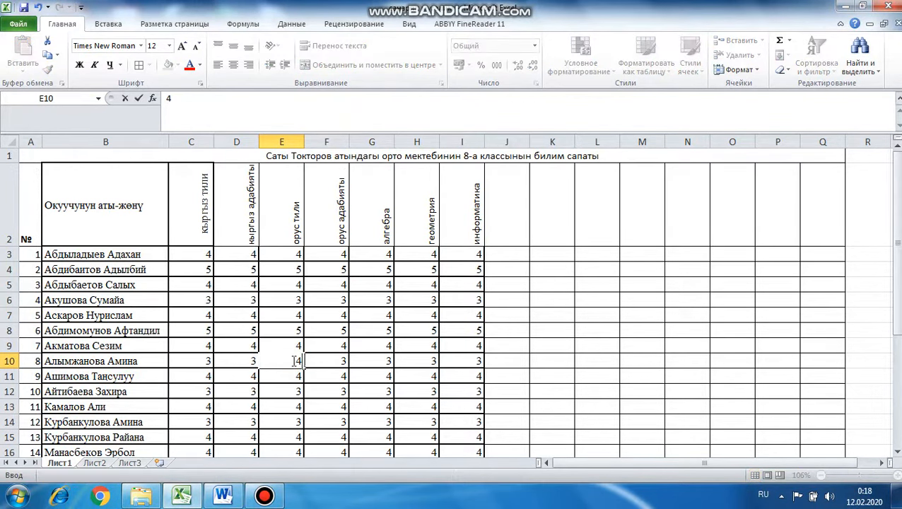
pyautogui.click(428, 360)
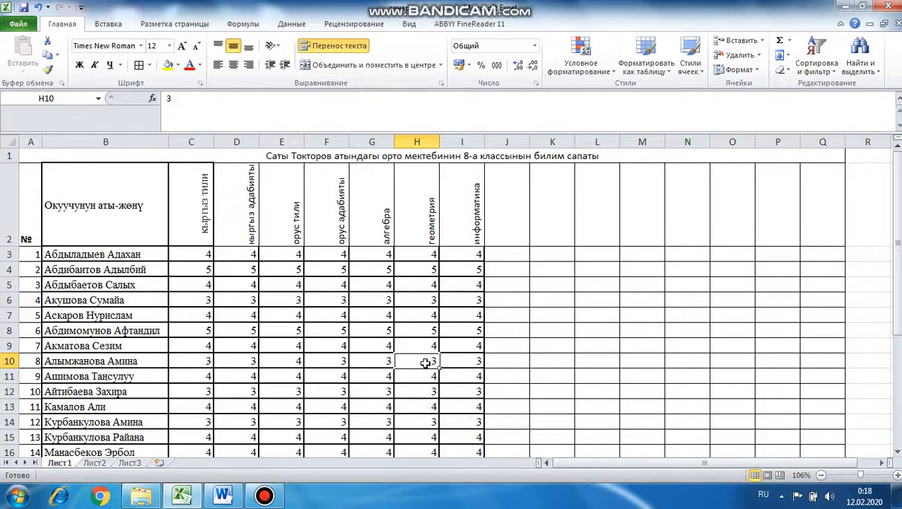
pyautogui.write('5')
# - Change the row 14 student's grades to 5 in cells G14, I14 and D14
pyautogui.click(388, 425)
pyautogui.write('5')
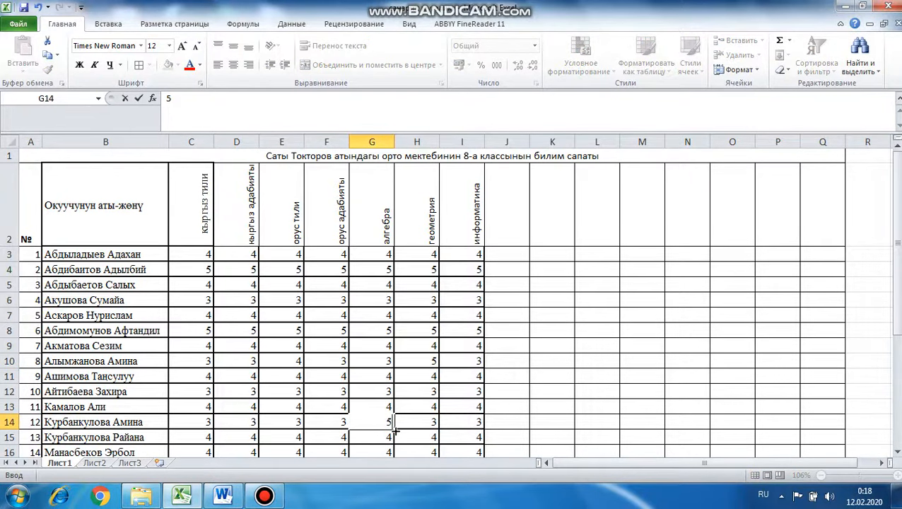
pyautogui.click(465, 425)
pyautogui.write('5')
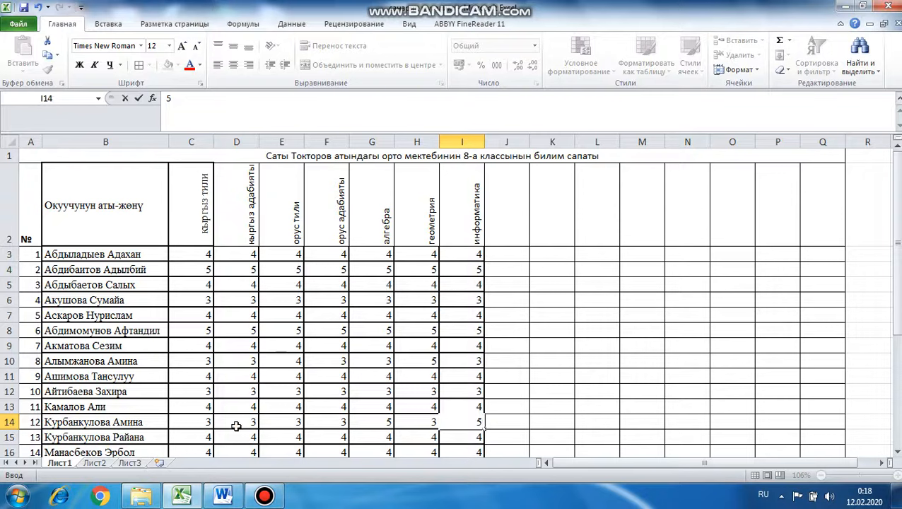
pyautogui.click(236, 426)
pyautogui.write('5')
# - Change the grades to 3 in E19, 5 in H18 and 4 in I17
pyautogui.scroll(-2, 235, 425)
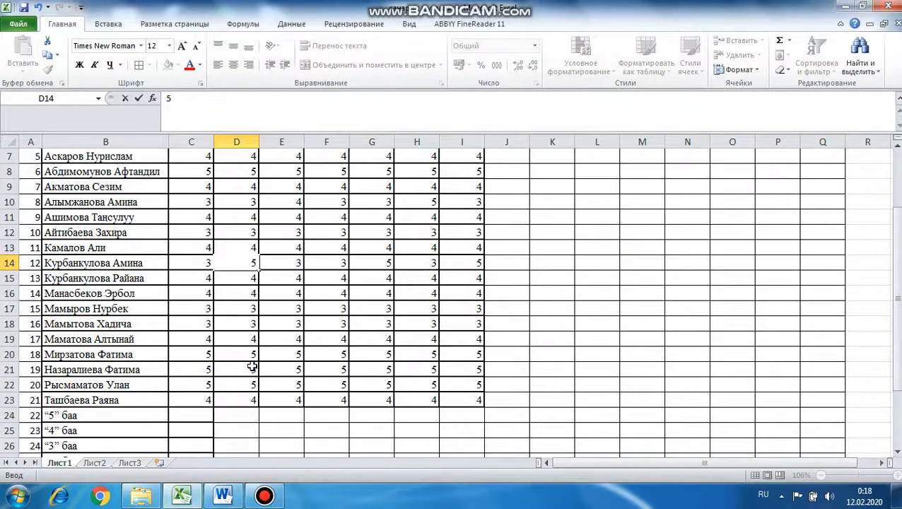
pyautogui.click(298, 339)
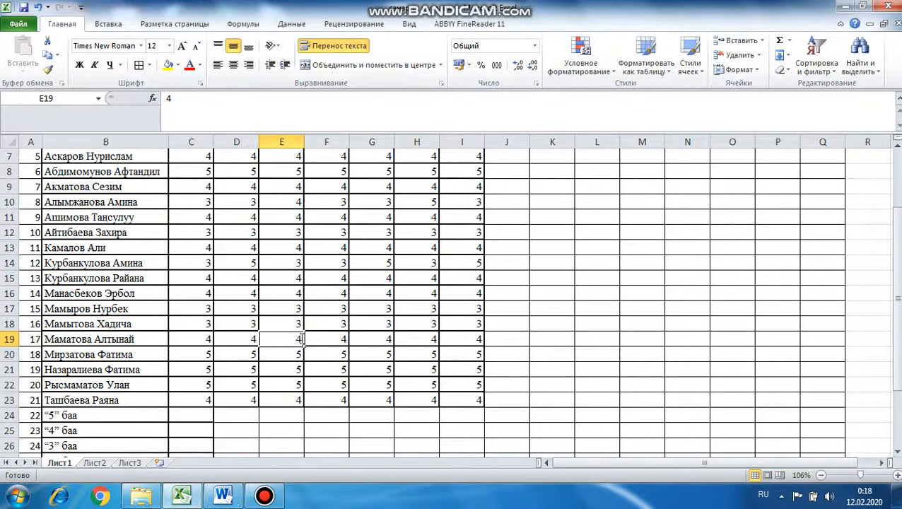
pyautogui.write('3')
pyautogui.click(422, 324)
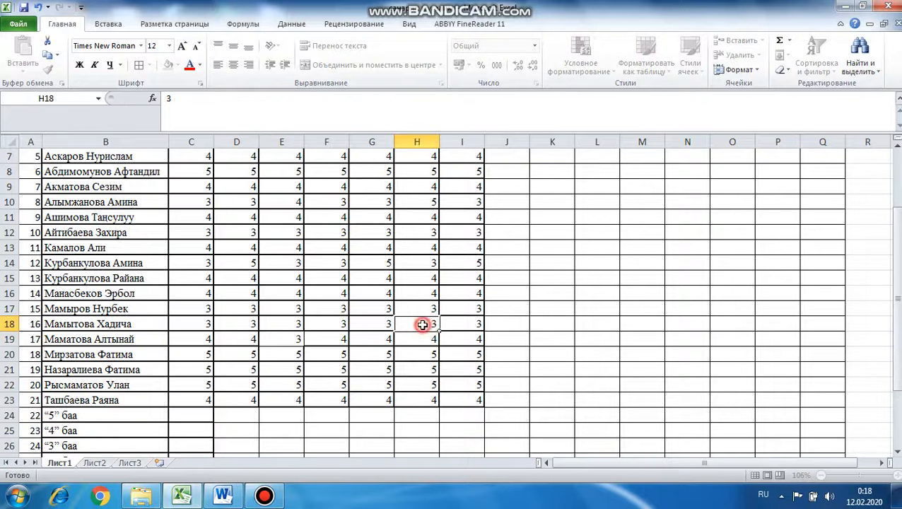
pyautogui.write('3')
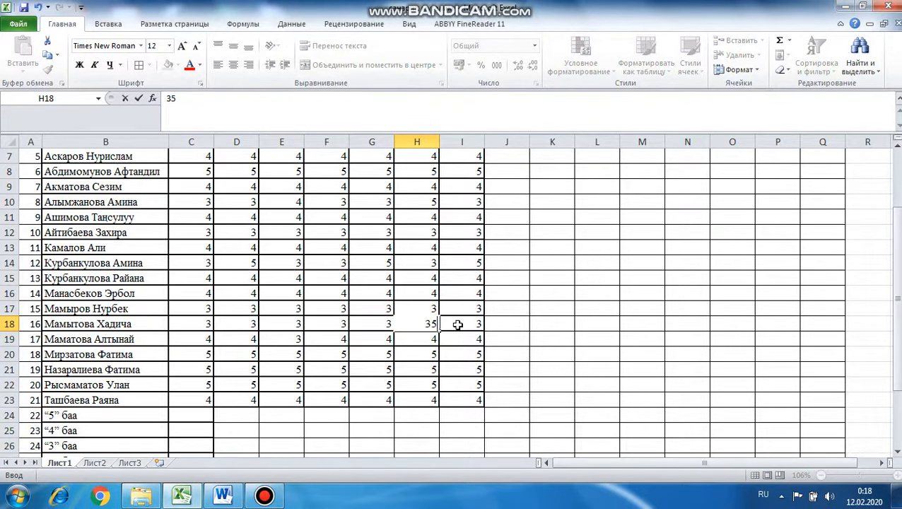
pyautogui.write('5')
pyautogui.click(470, 309)
pyautogui.write('4')
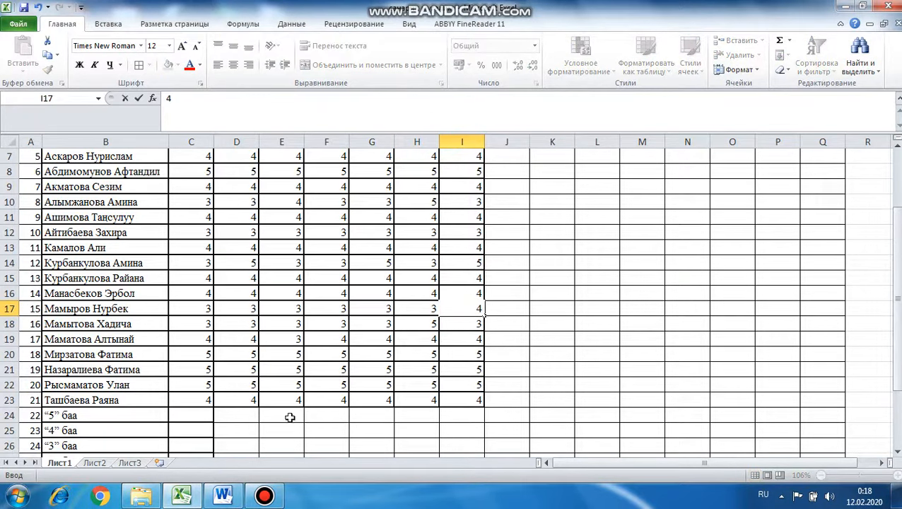
pyautogui.click(289, 410)
# - Narrow columns C through Q together to one equal, smaller width
pyautogui.scroll(2, 176, 440)
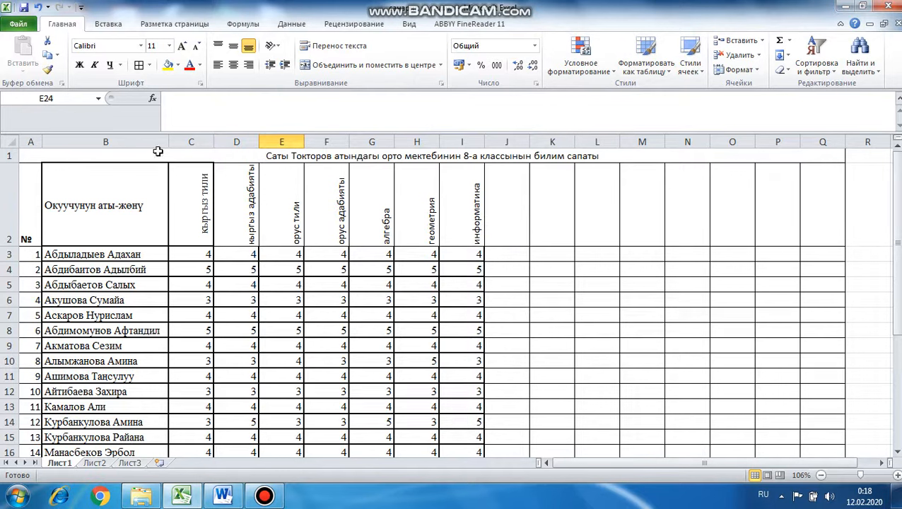
pyautogui.moveTo(186, 142); pyautogui.dragTo(820, 143)
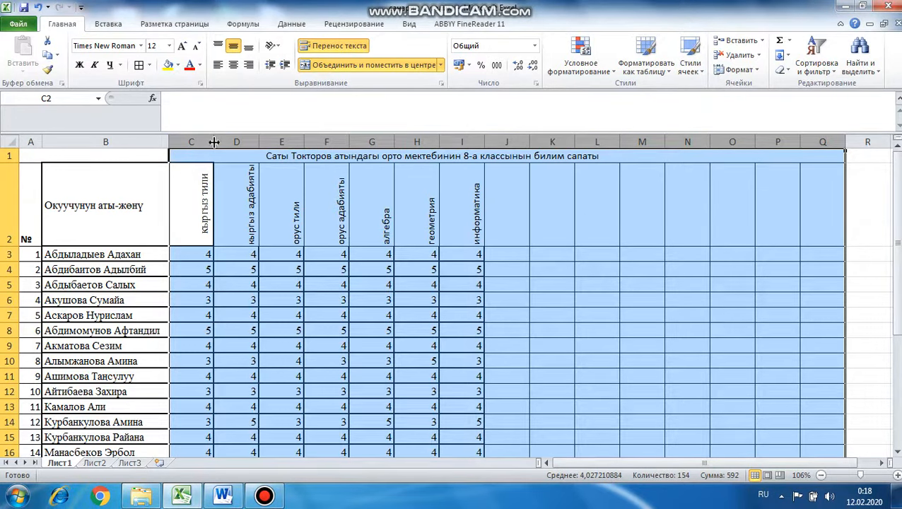
pyautogui.moveTo(213, 141); pyautogui.dragTo(197, 142)
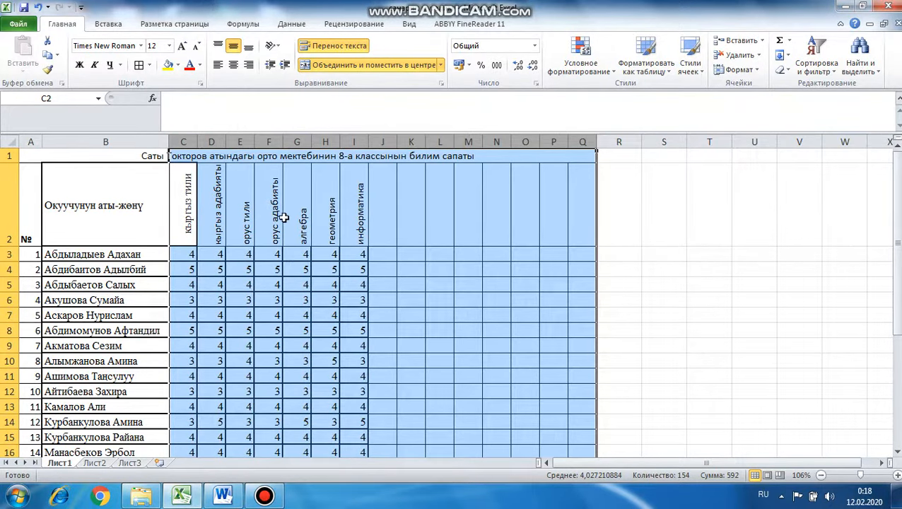
# - Count the grades of 5 in C24 with the СЧЁТЕСЛИ function, using range C3:C23 and criterion 5
pyautogui.scroll(-3, 219, 241)
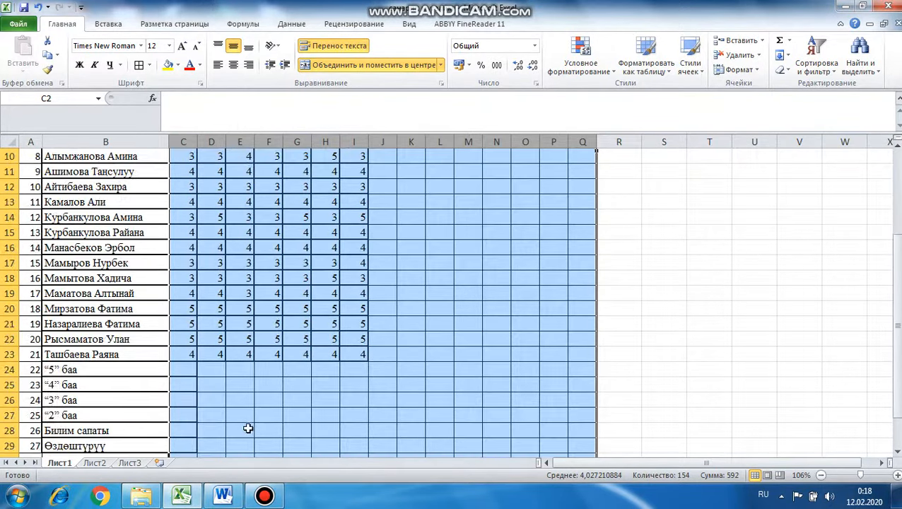
pyautogui.scroll(-2, 248, 428)
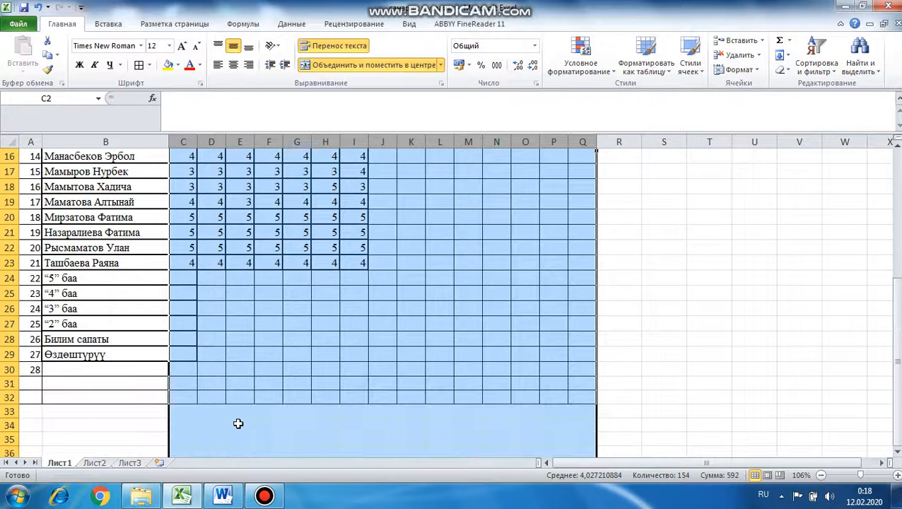
pyautogui.click(184, 283)
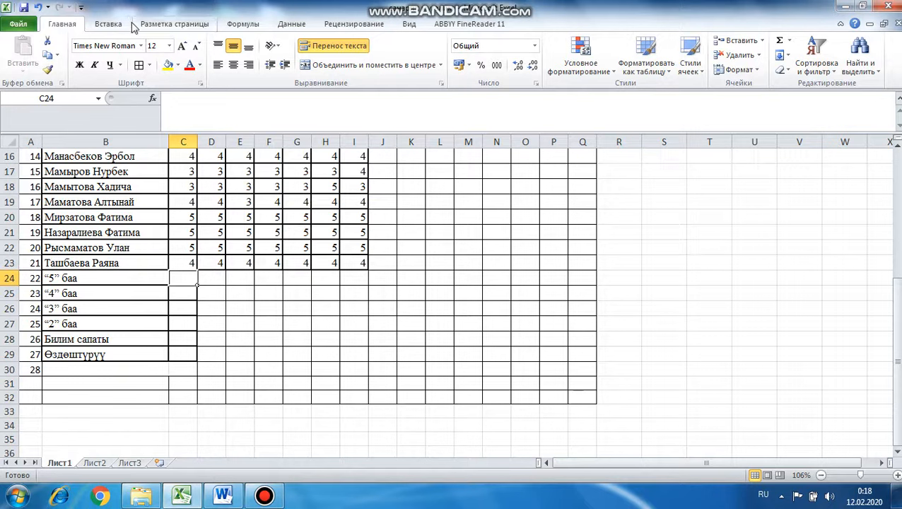
pyautogui.click(239, 25)
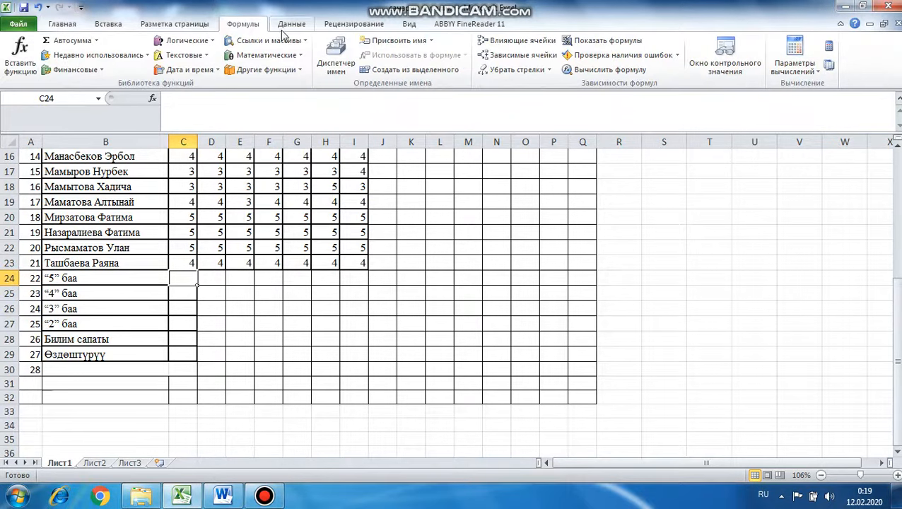
pyautogui.click(303, 72)
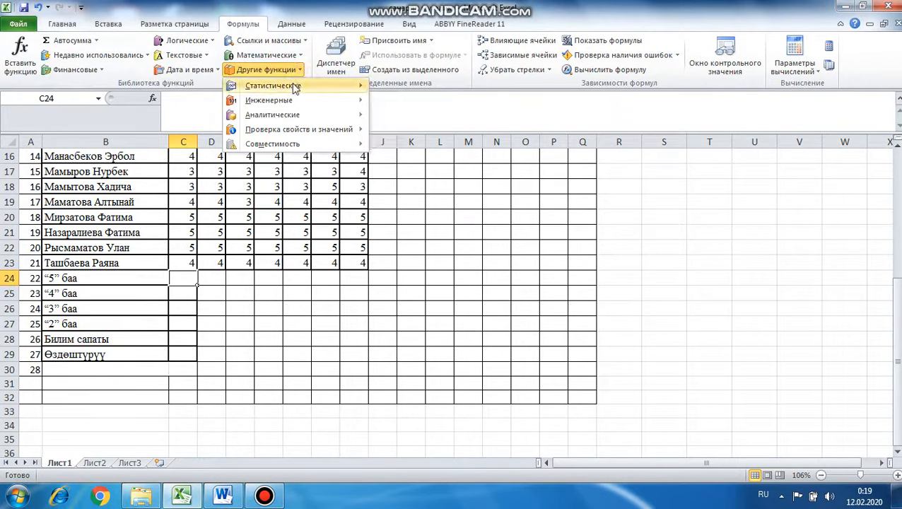
pyautogui.moveTo(295, 86)
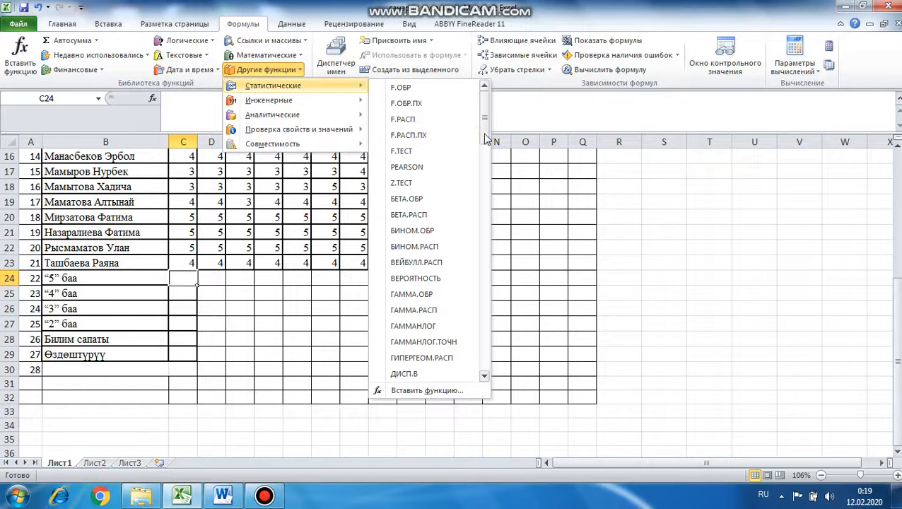
pyautogui.moveTo(484, 138); pyautogui.dragTo(494, 340)
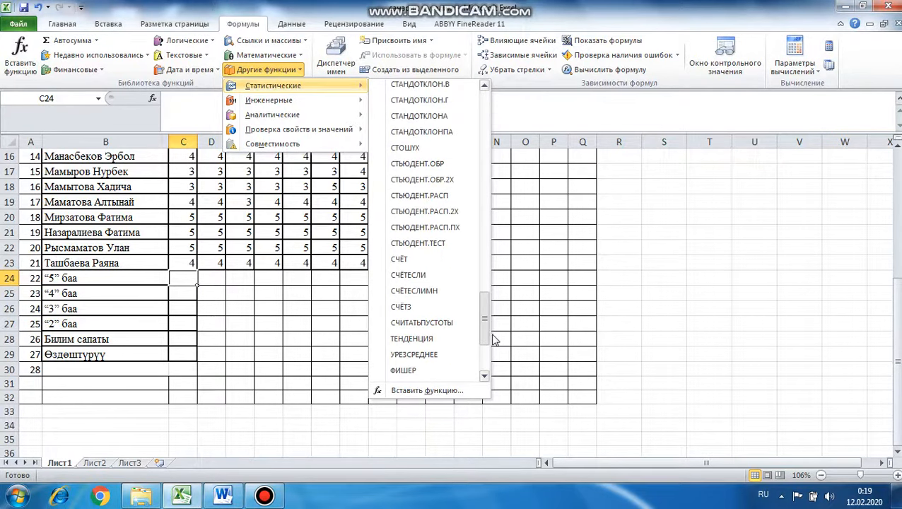
pyautogui.click(414, 275)
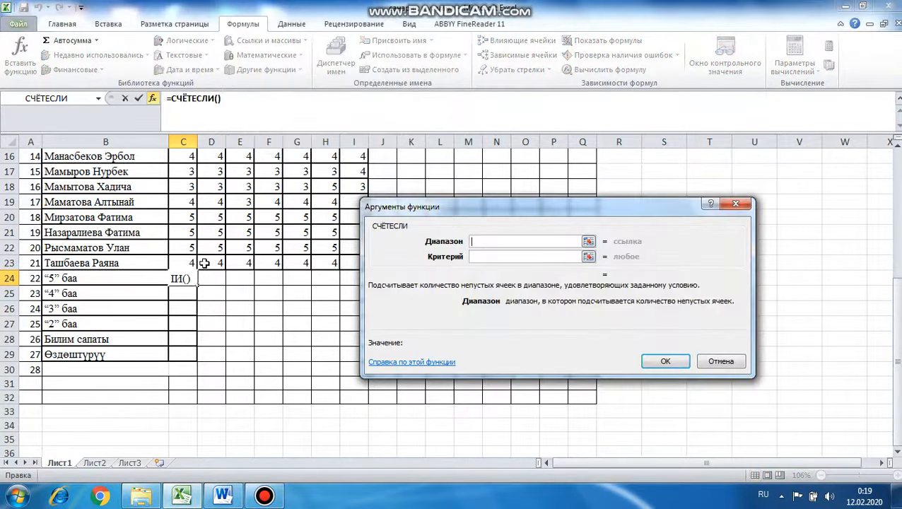
pyautogui.click(191, 265)
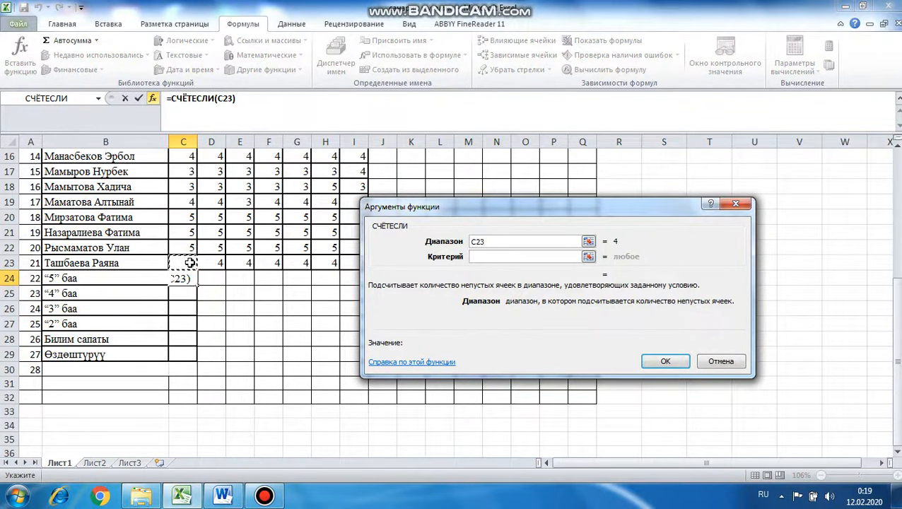
pyautogui.moveTo(191, 262); pyautogui.dragTo(190, 240)
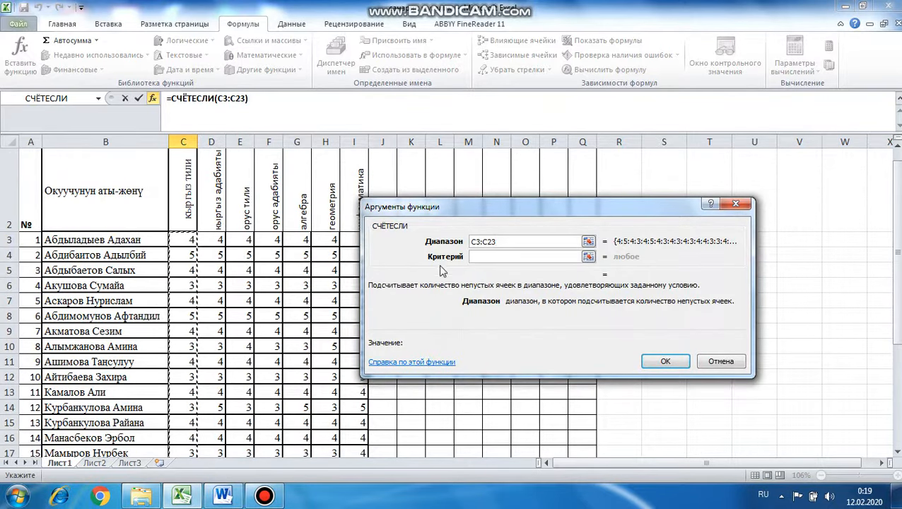
pyautogui.click(473, 256)
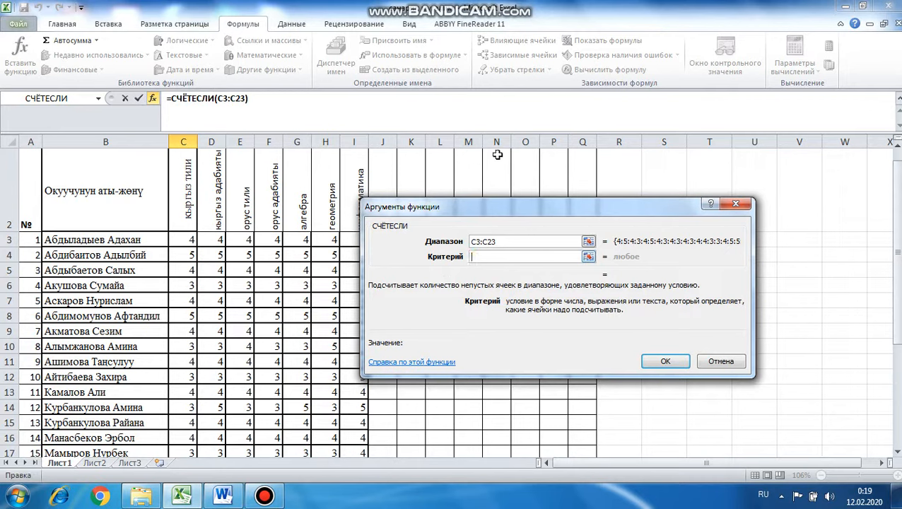
pyautogui.write('5')
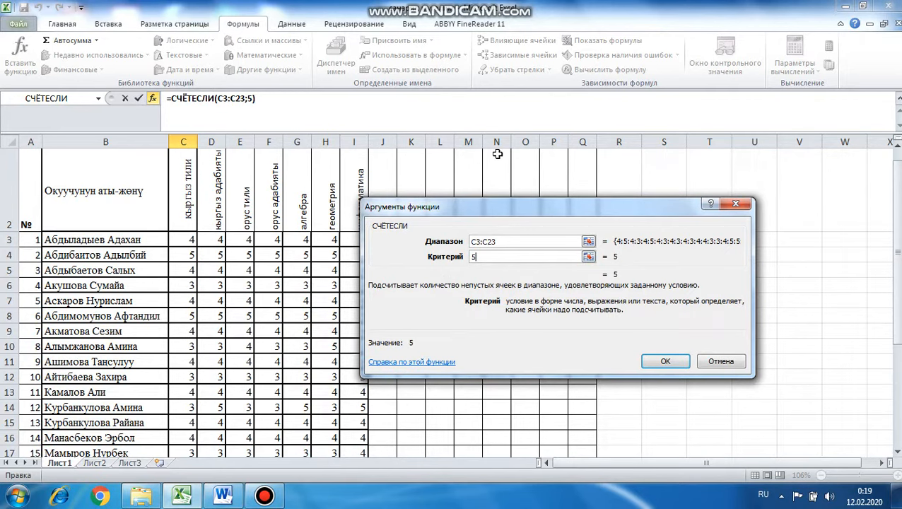
pyautogui.click(665, 362)
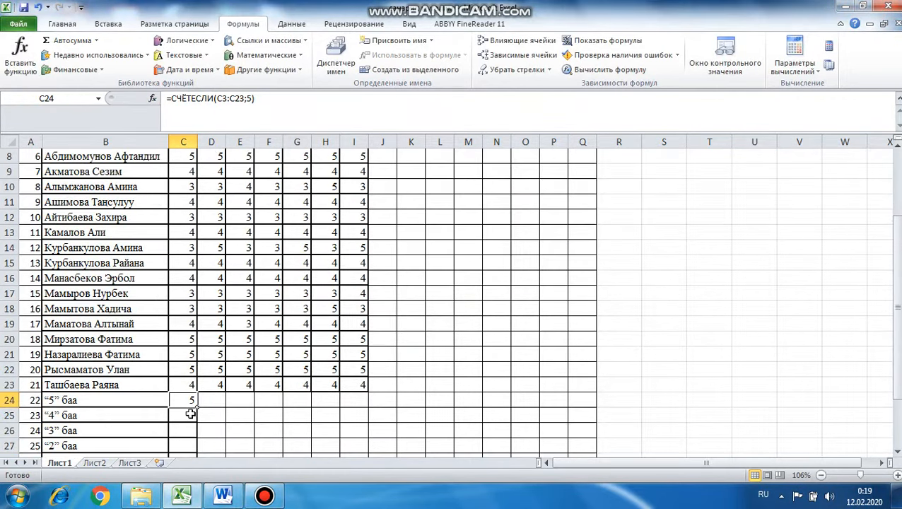
# - Count the grades of 4 in C25 with СЧЁТЕСЛИ, using range C3:C23 and criterion 4
pyautogui.click(191, 415)
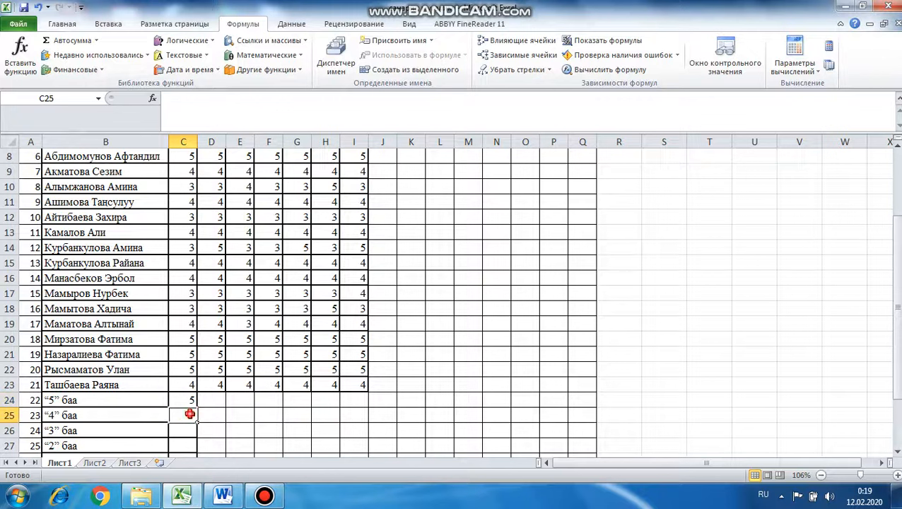
pyautogui.click(297, 70)
pyautogui.moveTo(295, 86)
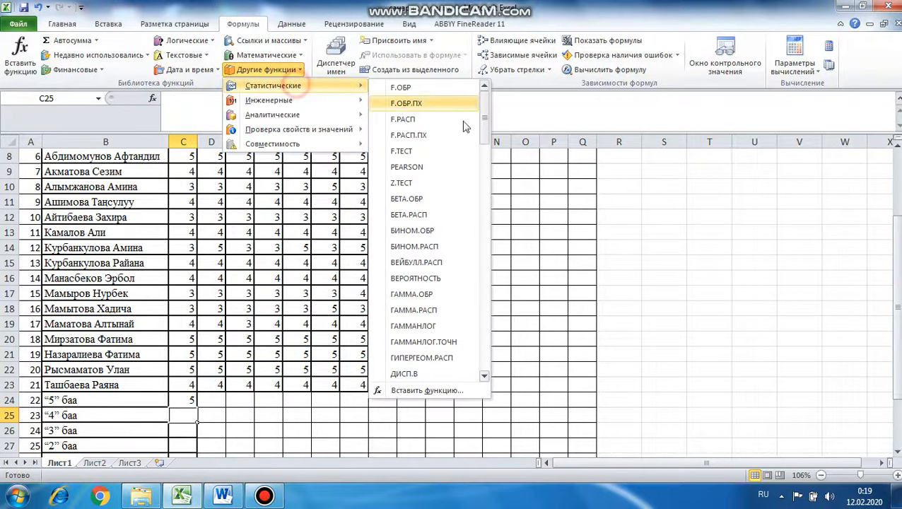
pyautogui.moveTo(486, 134); pyautogui.dragTo(481, 348)
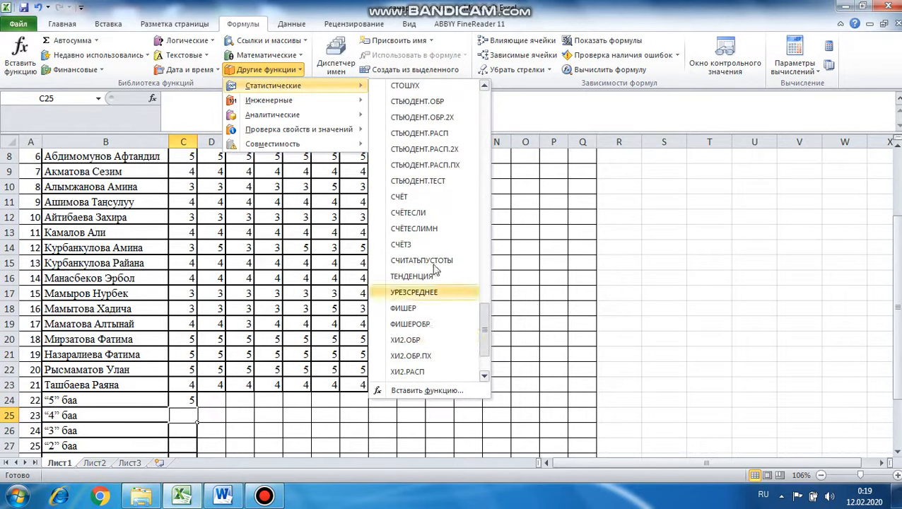
pyautogui.click(414, 213)
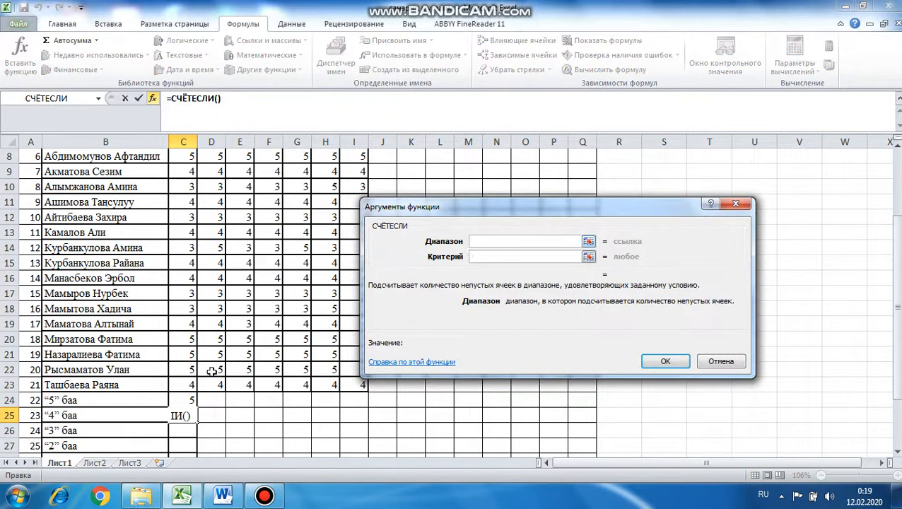
pyautogui.moveTo(188, 386); pyautogui.dragTo(180, 252)
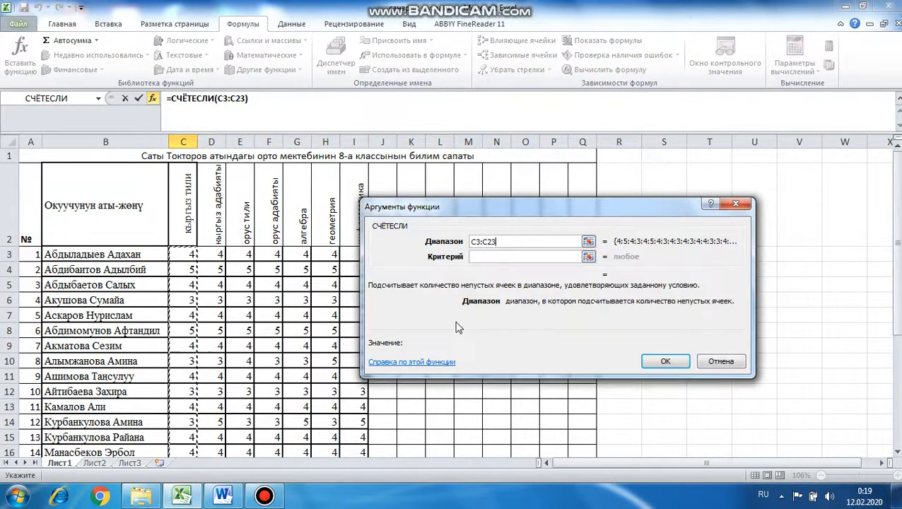
pyautogui.click(473, 258)
pyautogui.write('4')
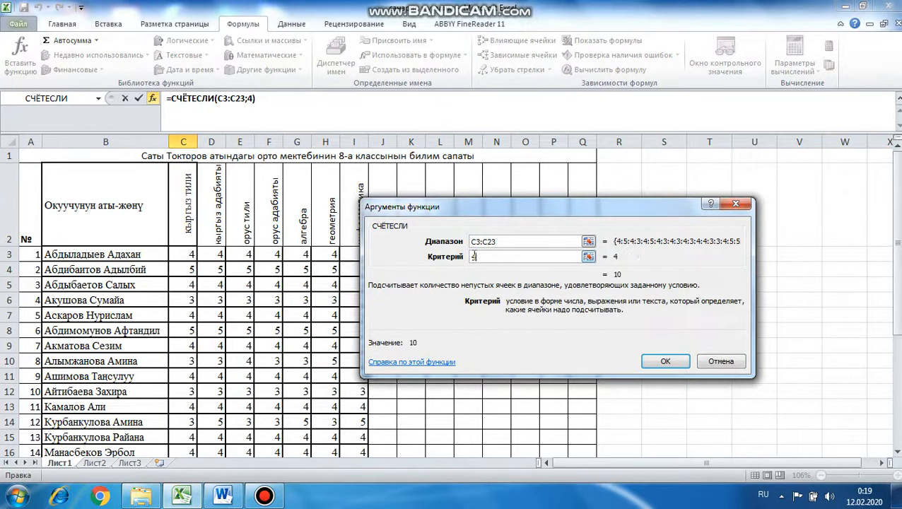
pyautogui.click(664, 361)
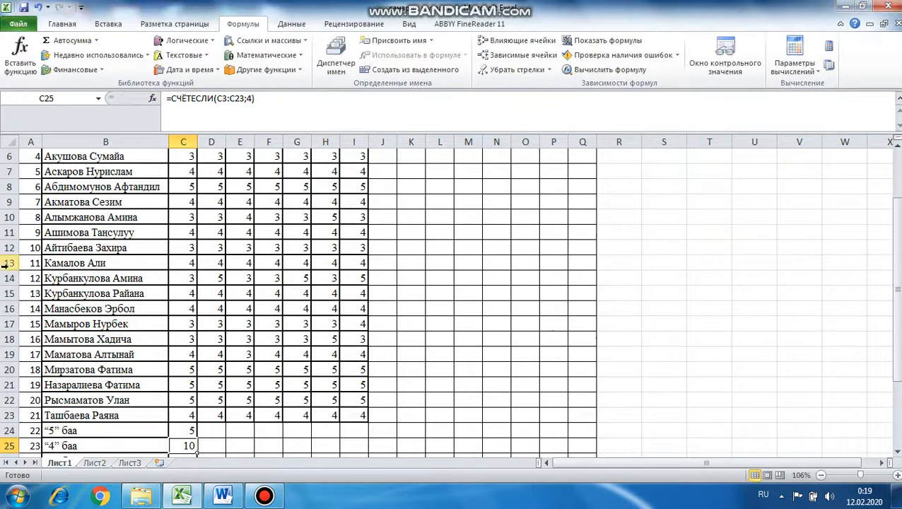
# - Count the grades of 3 in C26 with СЧЁТЕСЛИ, using range C3:C23 and criterion 3
pyautogui.scroll(-2, 158, 340)
pyautogui.click(179, 369)
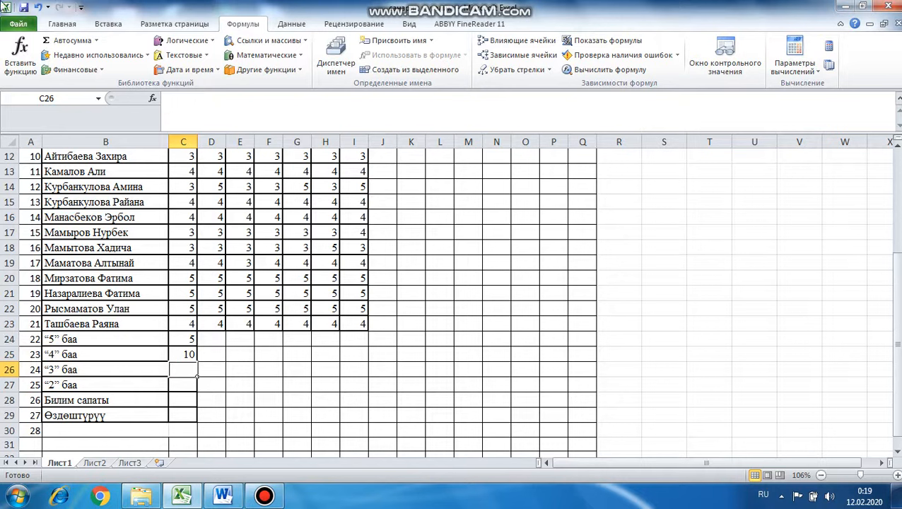
pyautogui.click(297, 70)
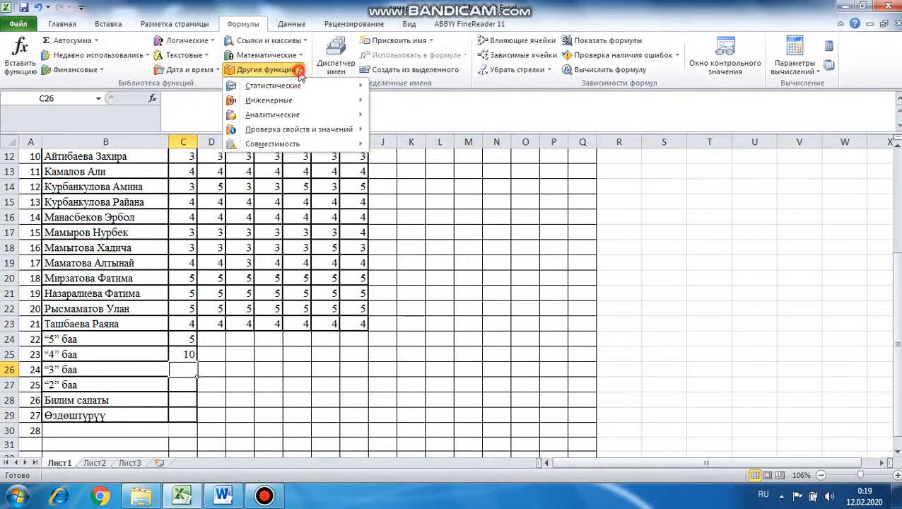
pyautogui.moveTo(298, 85)
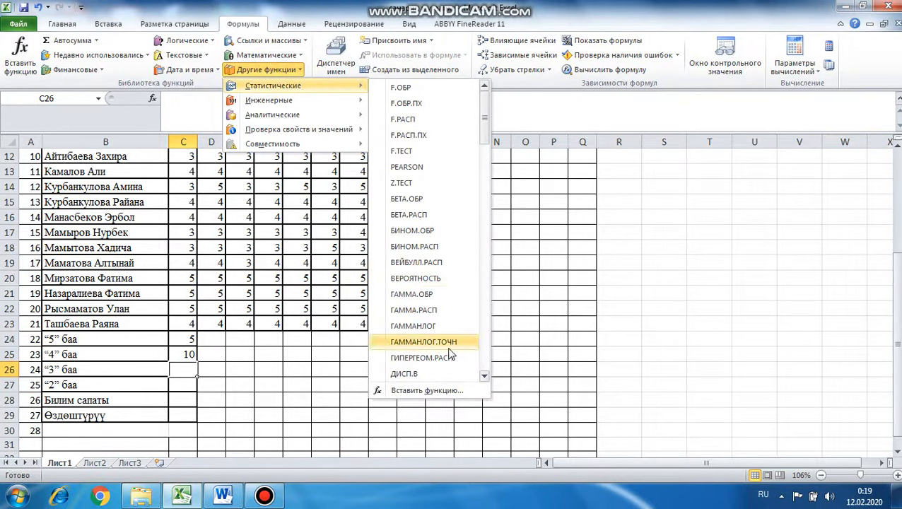
pyautogui.moveTo(485, 118); pyautogui.dragTo(485, 354)
pyautogui.click(412, 135)
pyautogui.moveTo(185, 323); pyautogui.dragTo(178, 239)
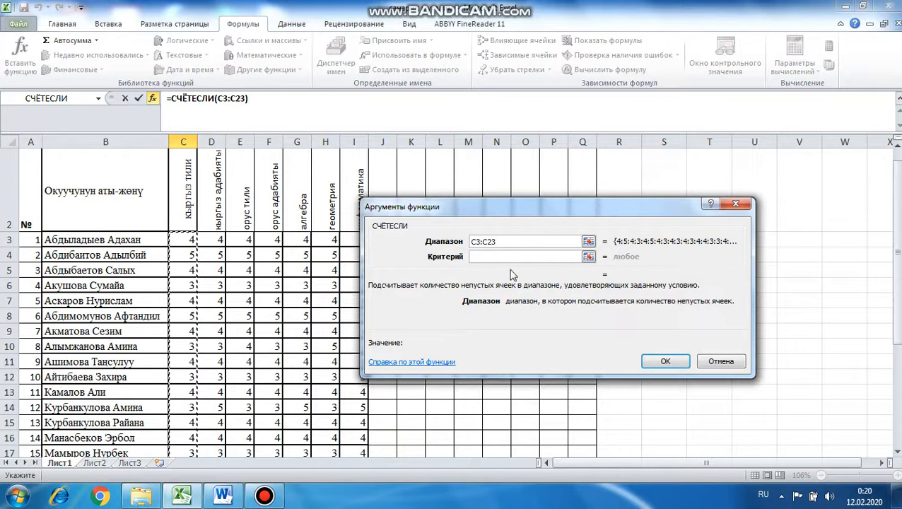
pyautogui.click(476, 256)
pyautogui.write('3')
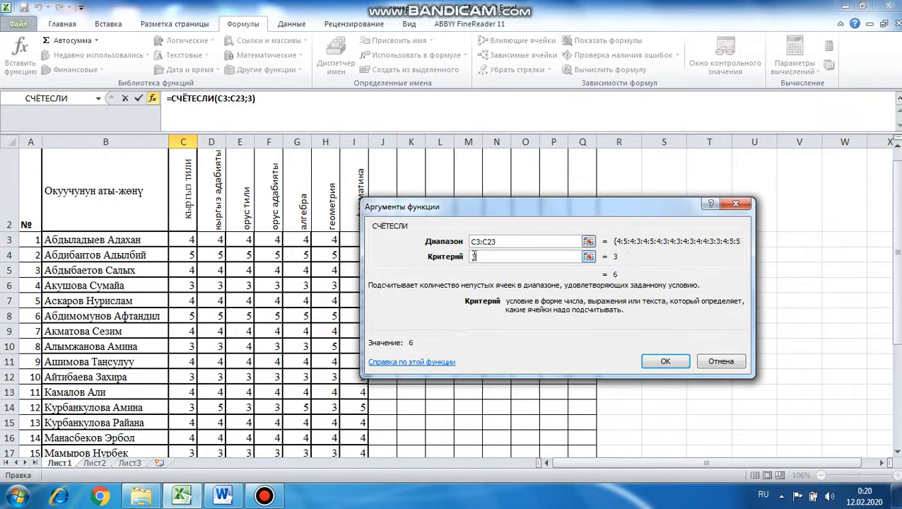
pyautogui.click(666, 362)
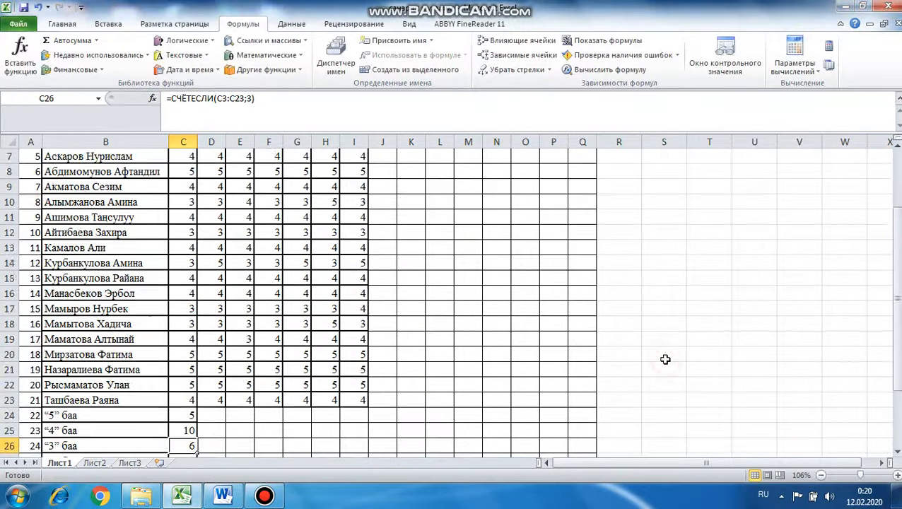
# - Count the grades of 2 in C27 with СЧЁТЕСЛИ, using range C3:C23 and criterion 2
pyautogui.scroll(-3, 346, 403)
pyautogui.click(181, 325)
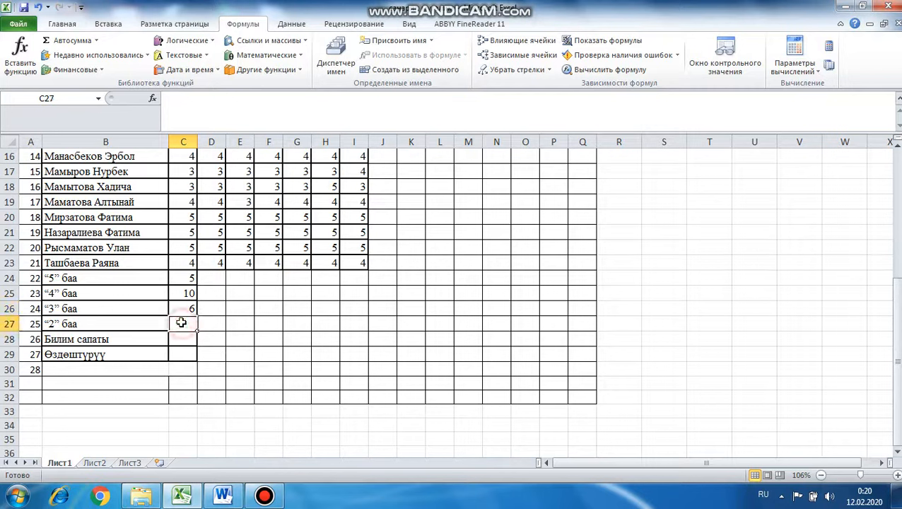
pyautogui.click(286, 71)
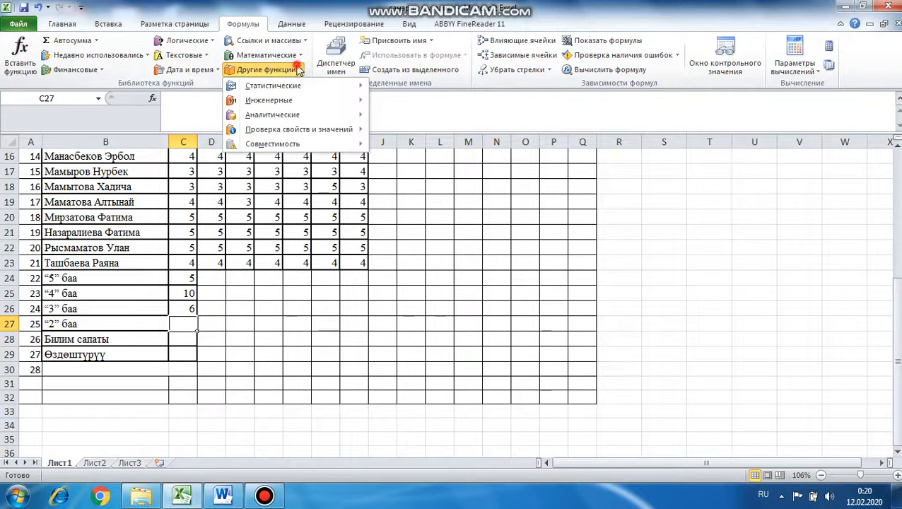
pyautogui.moveTo(301, 85)
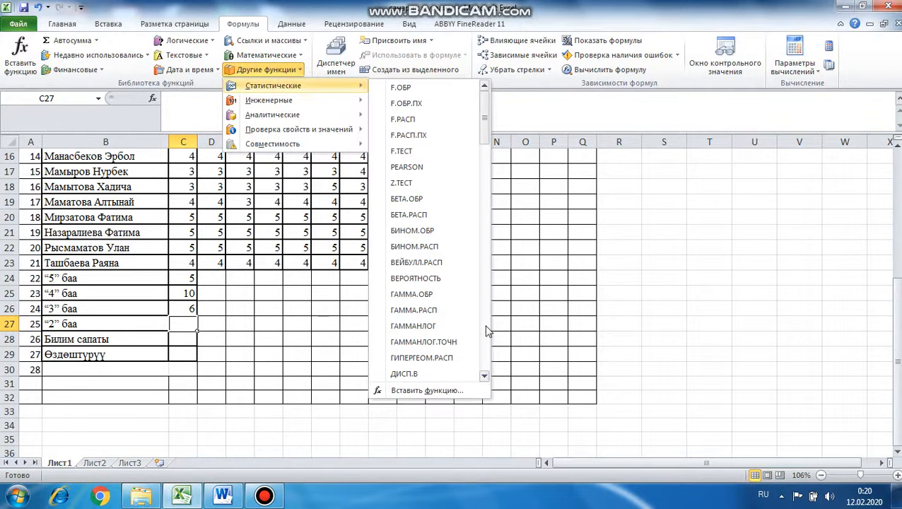
pyautogui.click(487, 297)
pyautogui.click(486, 290)
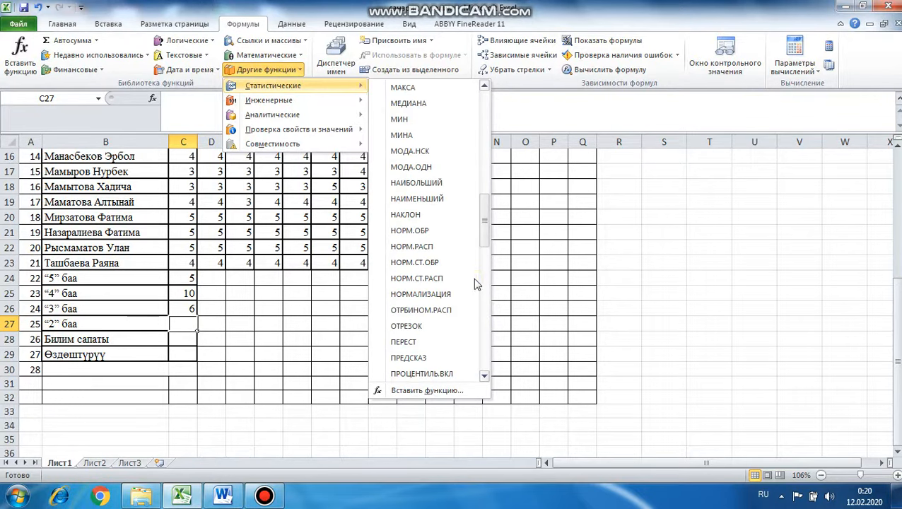
pyautogui.moveTo(488, 226); pyautogui.dragTo(493, 331)
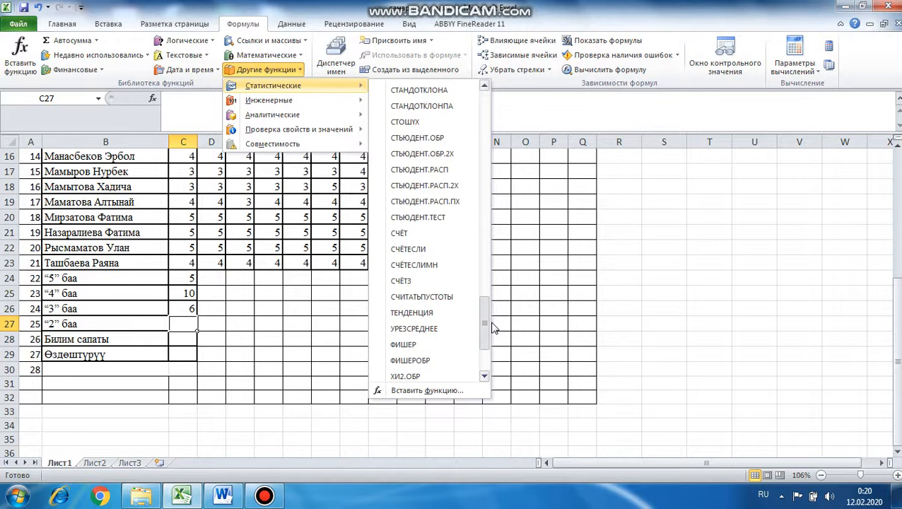
pyautogui.click(419, 249)
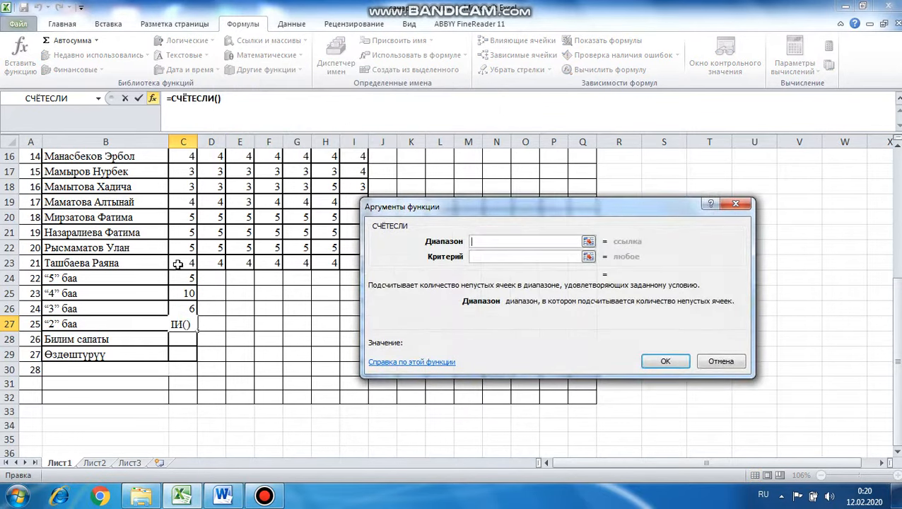
pyautogui.moveTo(178, 264)
pyautogui.mouseDown()
pyautogui.moveTo(185, 132)
pyautogui.moveTo(189, 251)
pyautogui.mouseUp()
pyautogui.click(472, 256)
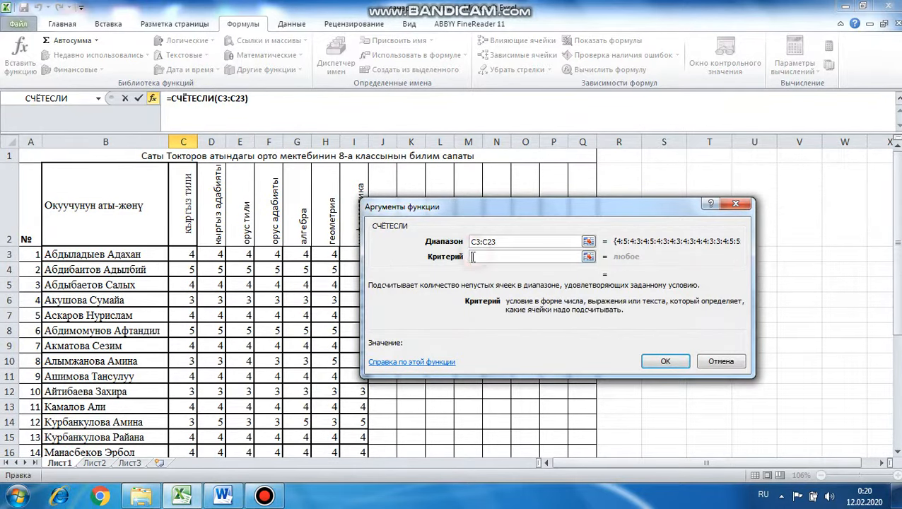
pyautogui.write('2')
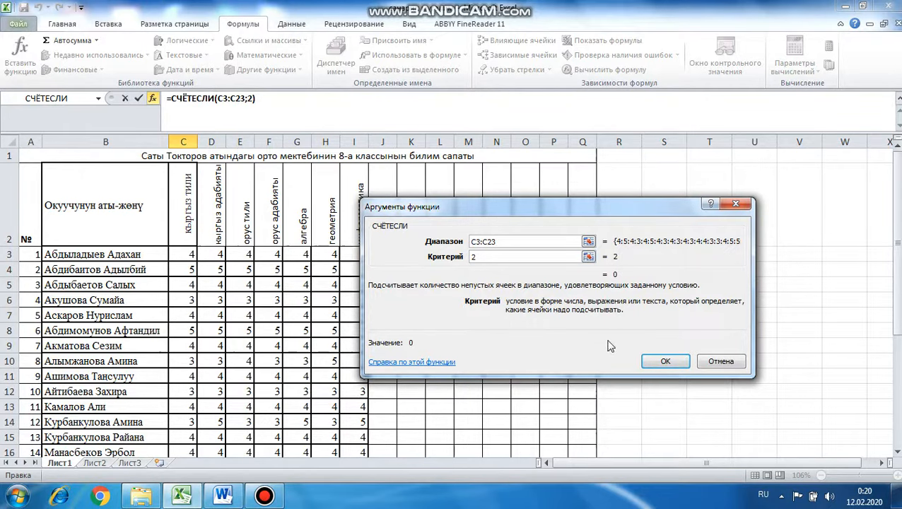
pyautogui.click(668, 362)
# - Calculate the quality of education (Билим сапаты) in C28 with the formula =СУММ(C24+C25)/21
pyautogui.scroll(-3, 220, 430)
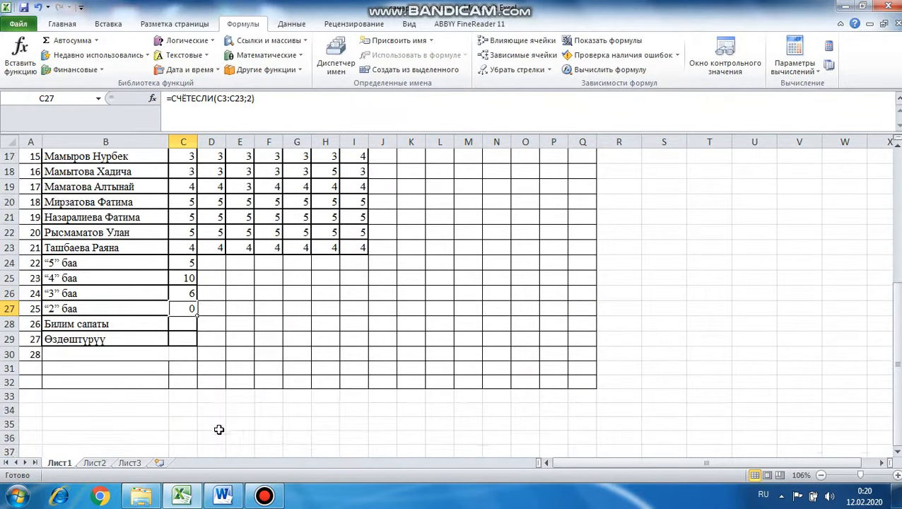
pyautogui.click(186, 324)
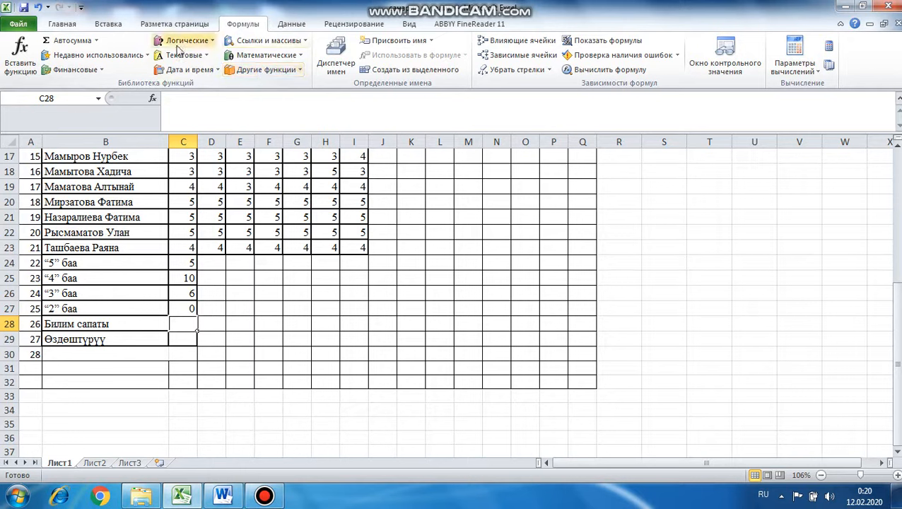
pyautogui.click(57, 40)
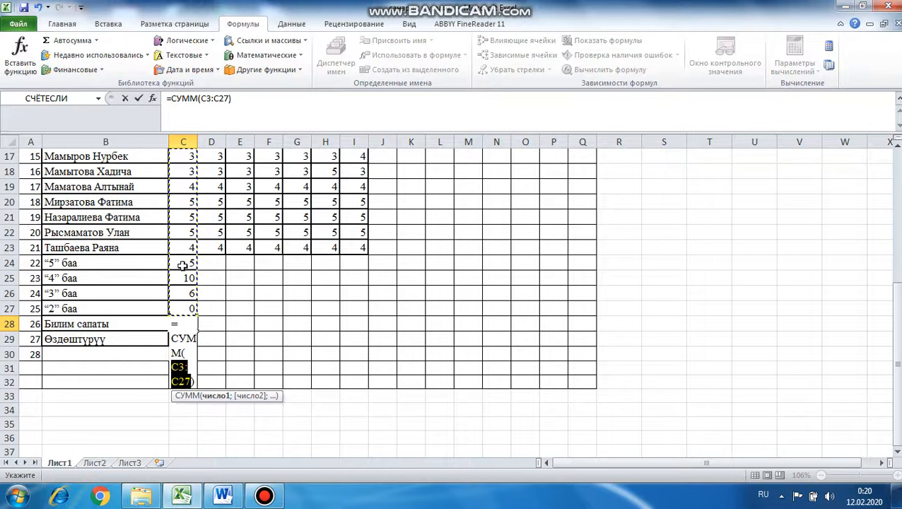
pyautogui.click(186, 264)
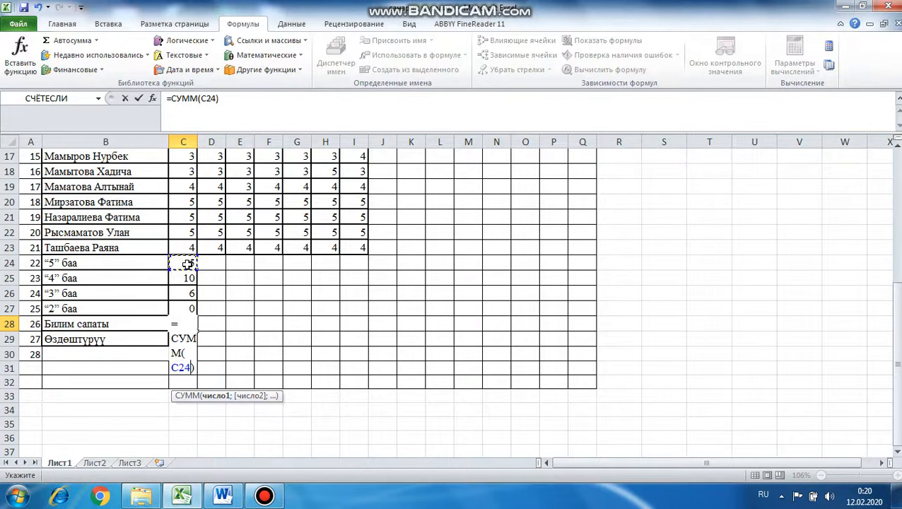
pyautogui.write('+')
pyautogui.click(179, 278)
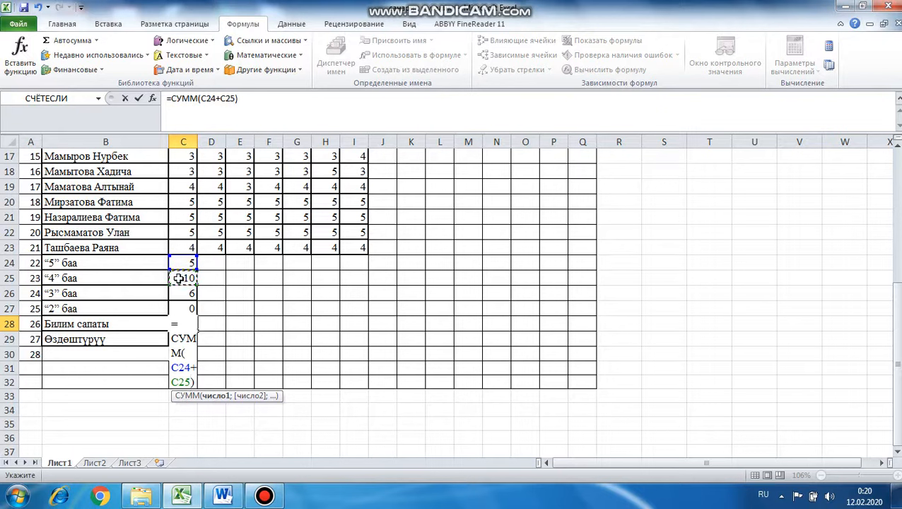
pyautogui.click(245, 101)
pyautogui.write('/21')
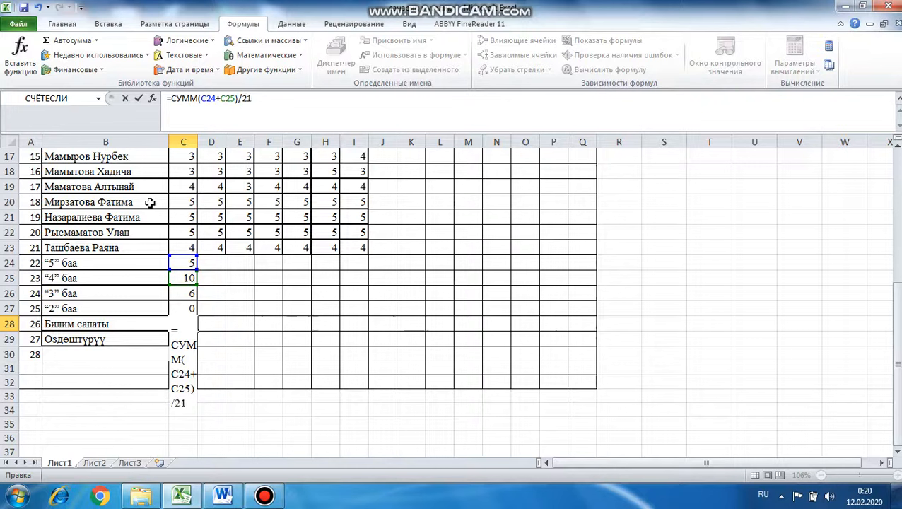
pyautogui.press('Return')
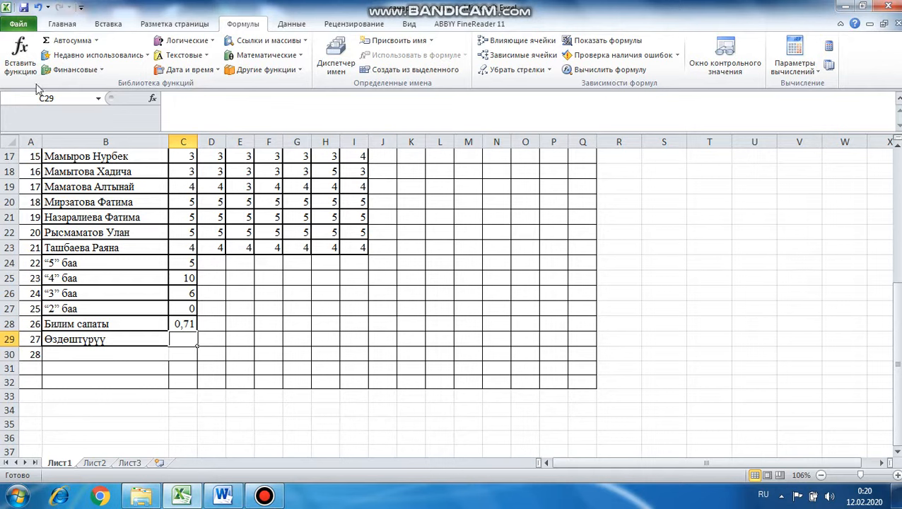
# - Apply the percent number format to C29 and the quality result in C28
pyautogui.click(62, 24)
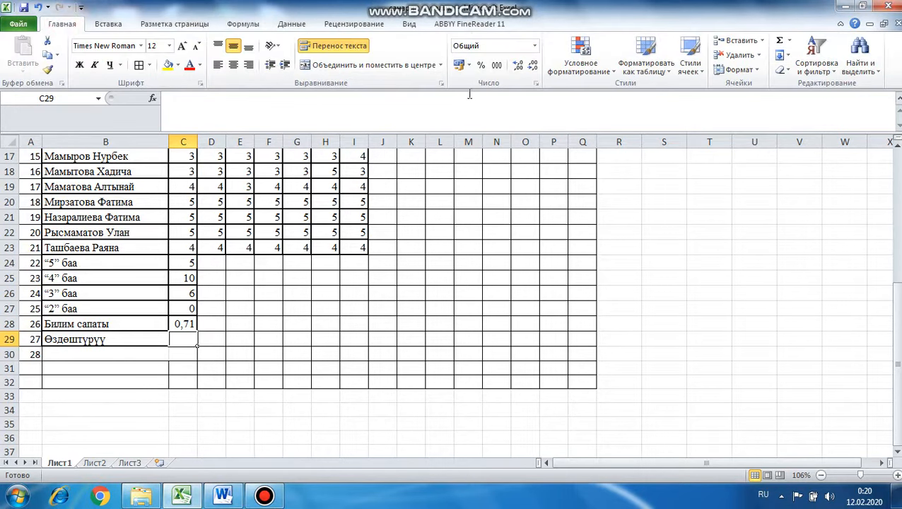
pyautogui.click(481, 64)
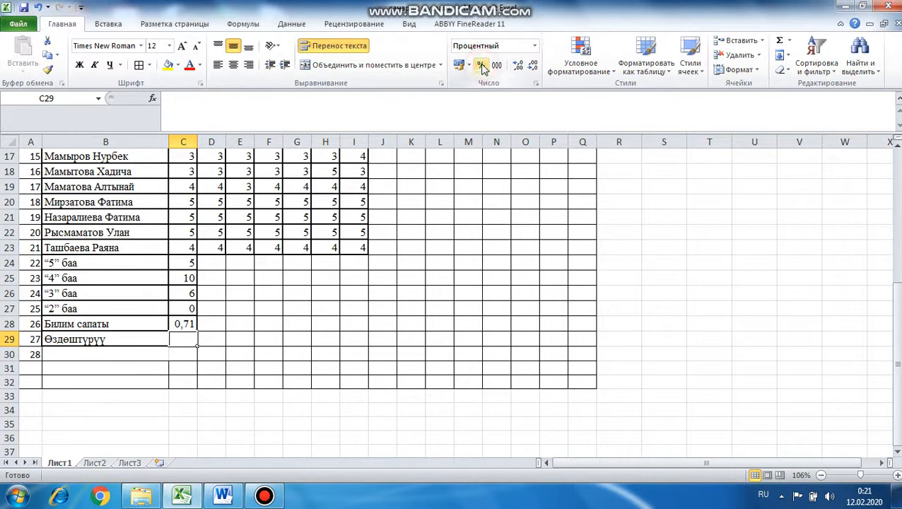
pyautogui.click(186, 327)
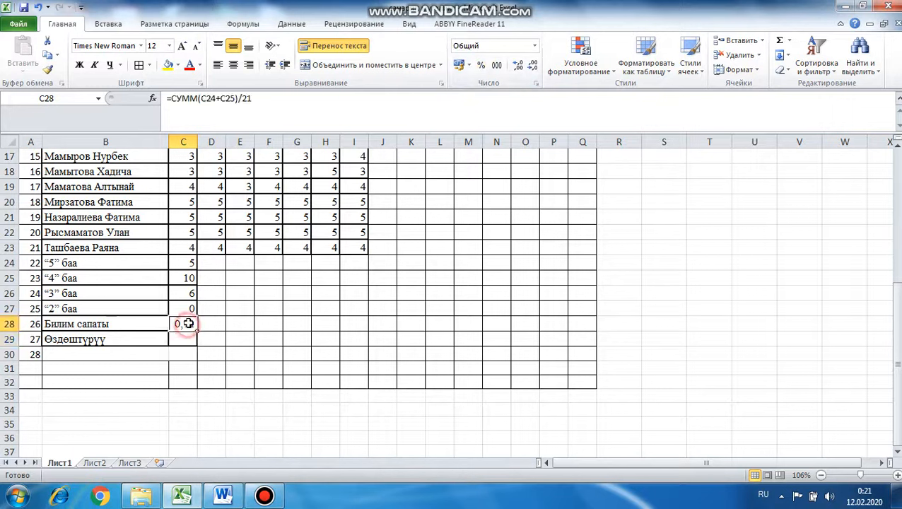
pyautogui.click(482, 64)
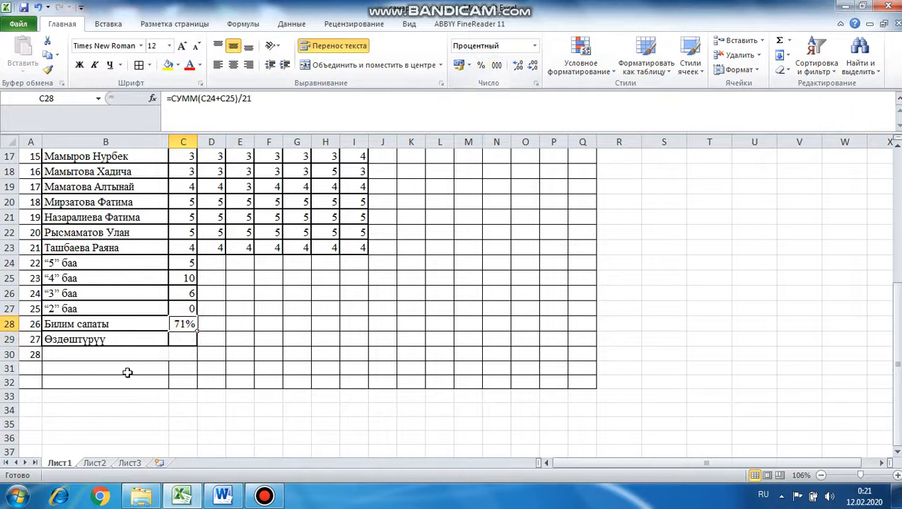
# - Build the sum formula =СУММ(C24+C25+C26+C27) for Өздөштүрүү in C29
pyautogui.click(172, 339)
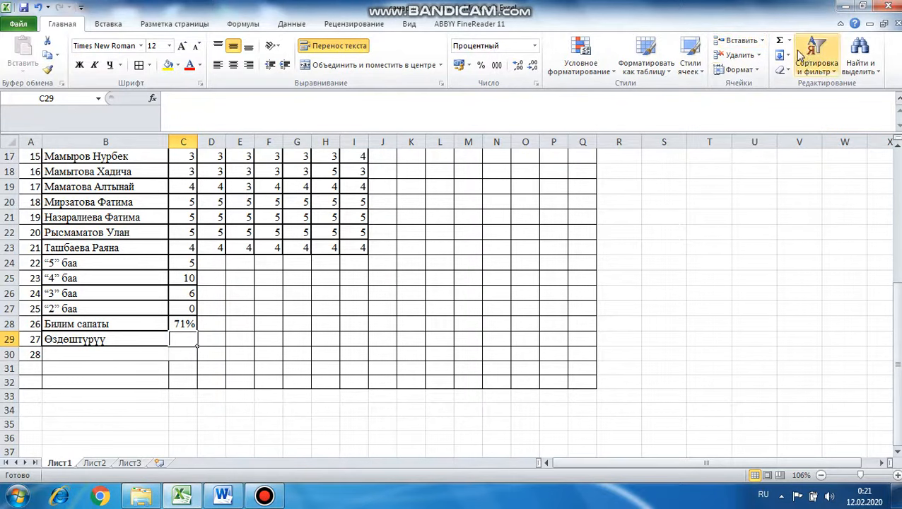
pyautogui.click(791, 41)
pyautogui.click(807, 55)
pyautogui.click(183, 263)
pyautogui.write('+')
pyautogui.click(183, 278)
pyautogui.write('+')
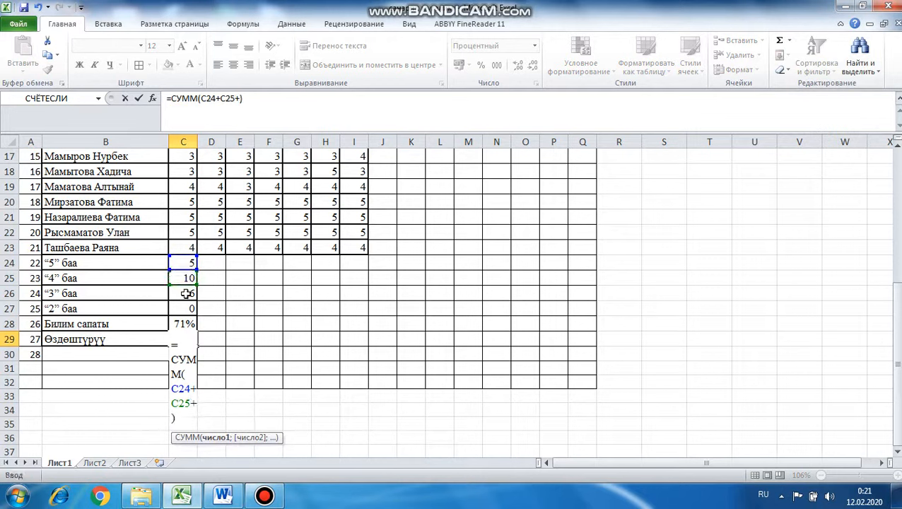
pyautogui.click(185, 293)
pyautogui.write('+')
pyautogui.click(185, 308)
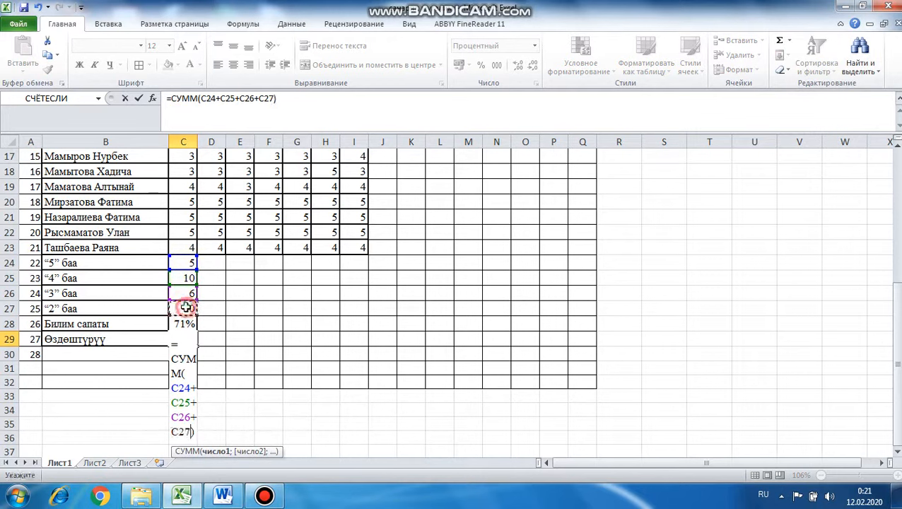